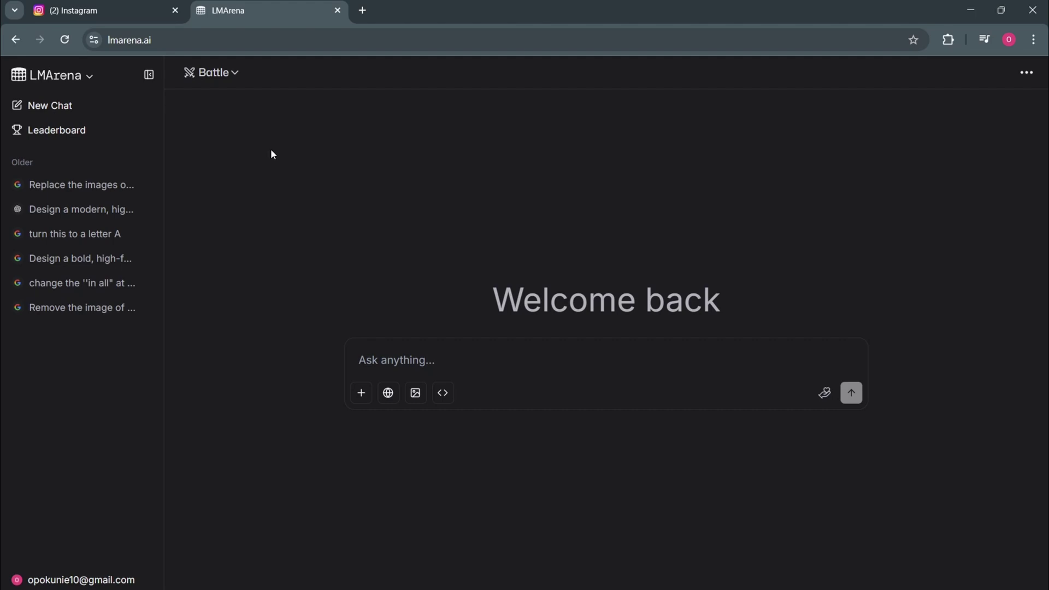
Set up a Direct Chat in image mode with the gemini-3-pro-image-preview-2k (nano-banana-pro) model
click(234, 73)
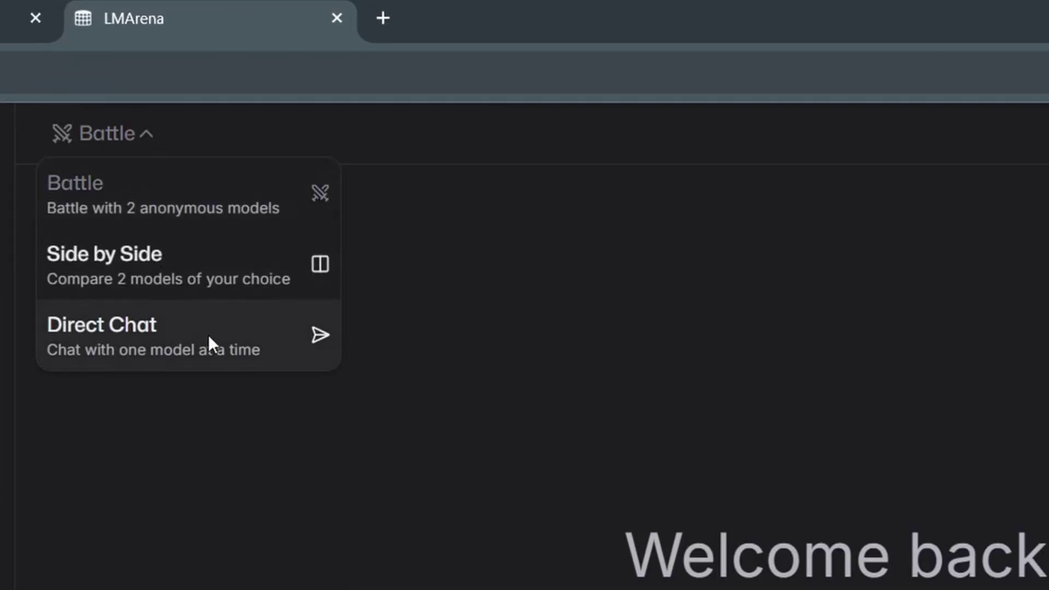
click(182, 335)
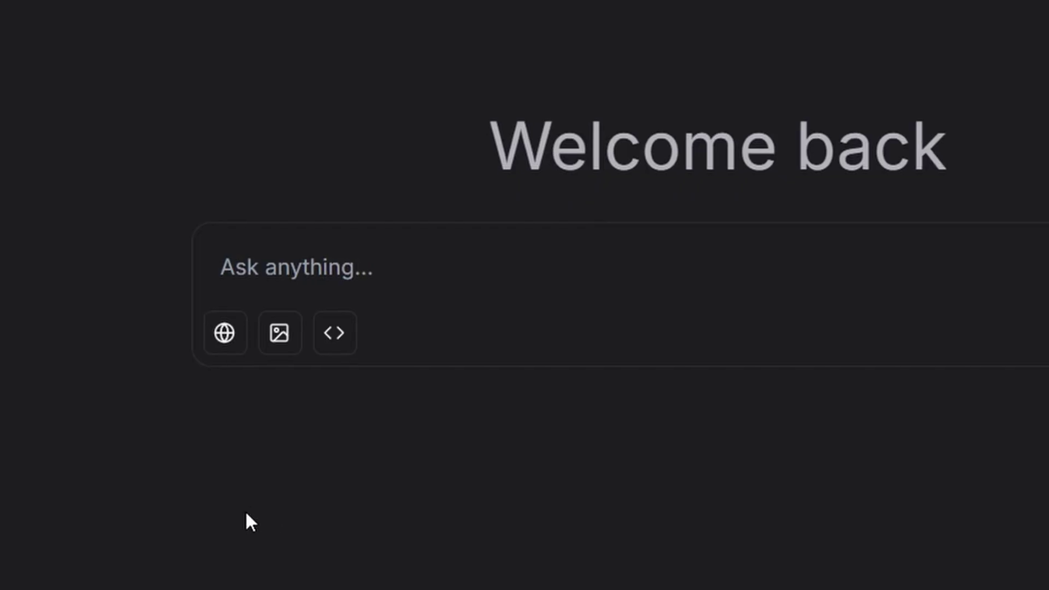
click(282, 339)
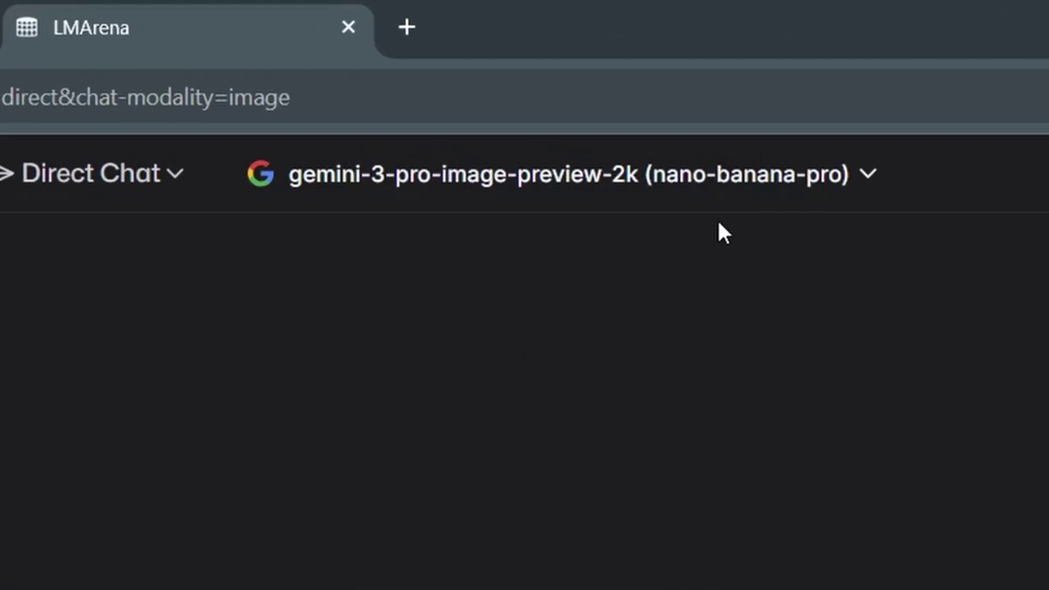
click(655, 180)
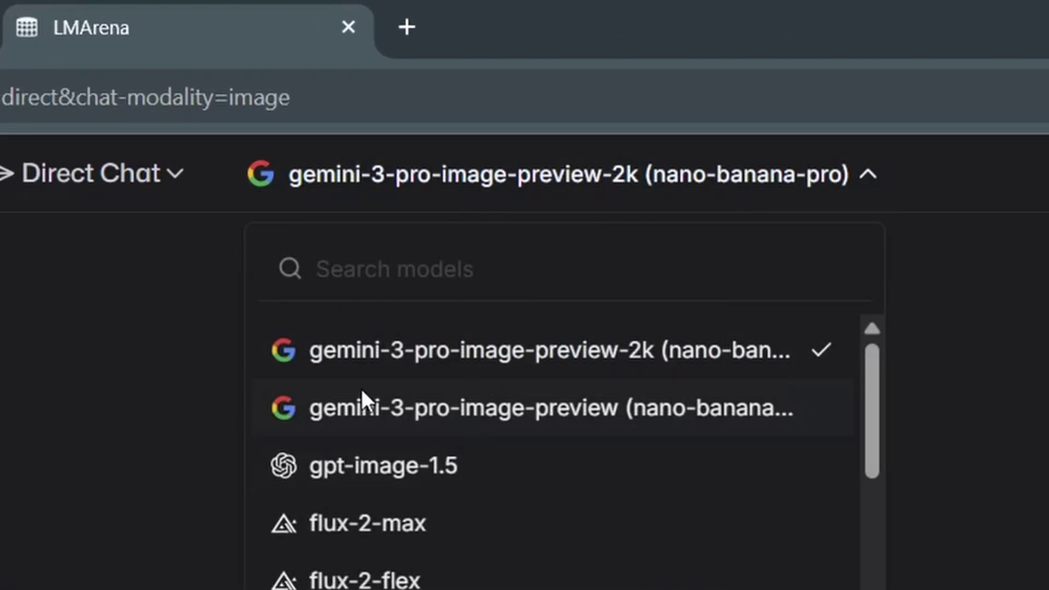
click(617, 347)
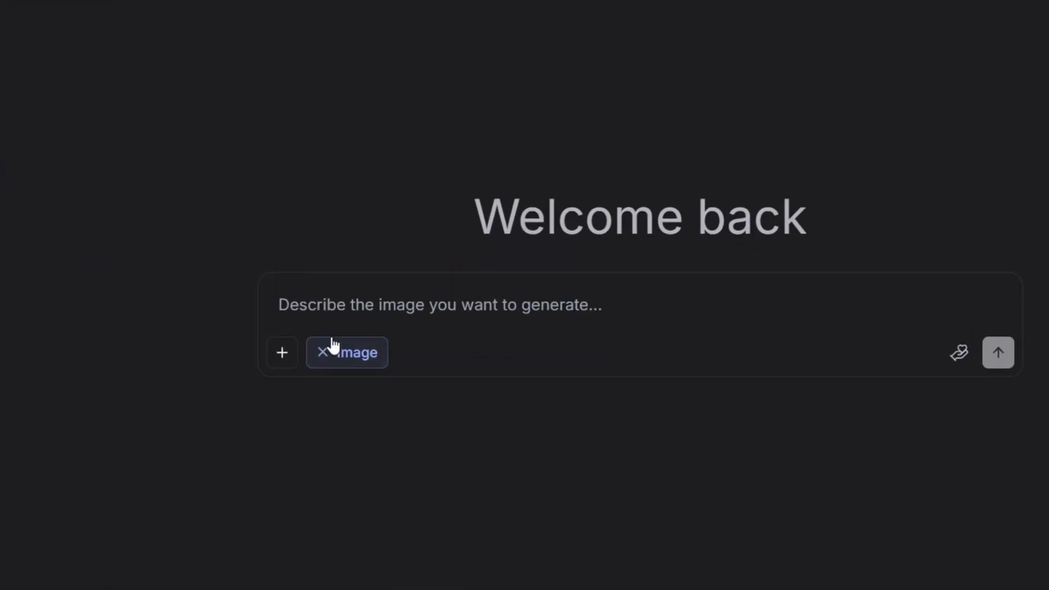
Attach the woman's birthday flyer JPG from Downloads and MOG2.png from the Images folder to the prompt
click(228, 332)
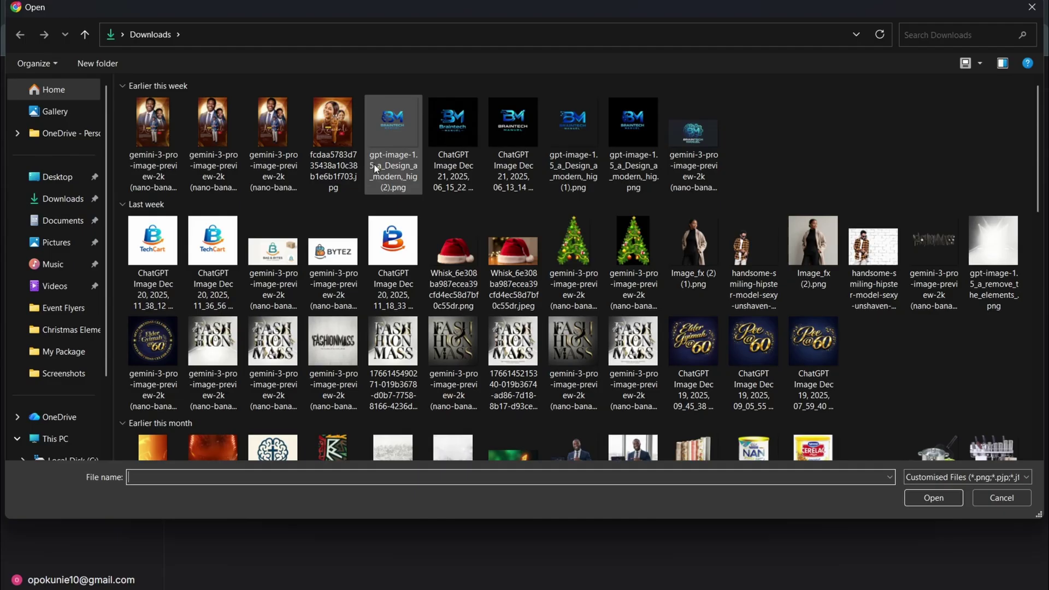
double_click(335, 127)
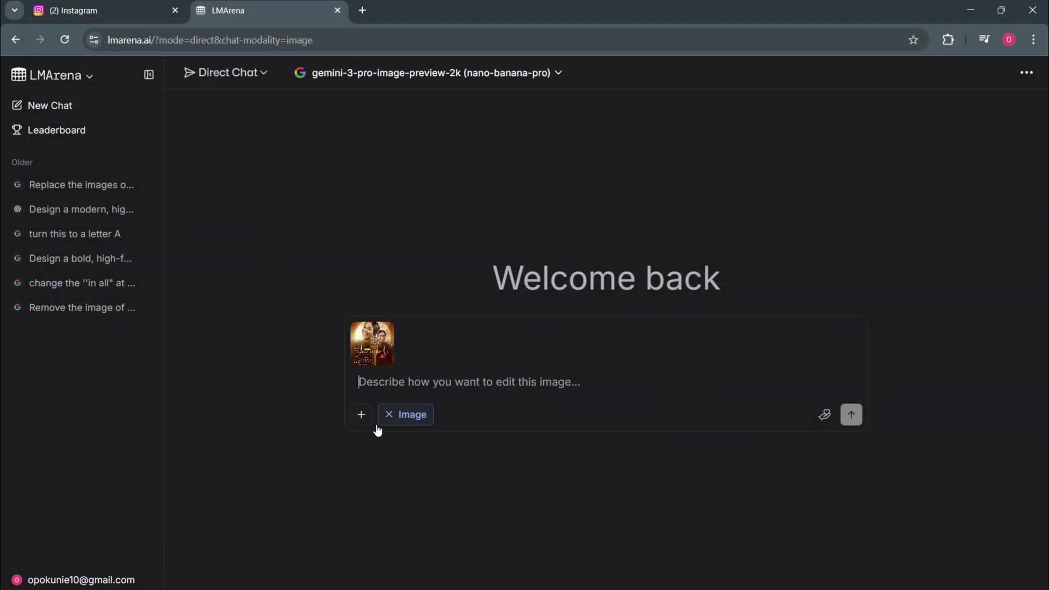
click(361, 414)
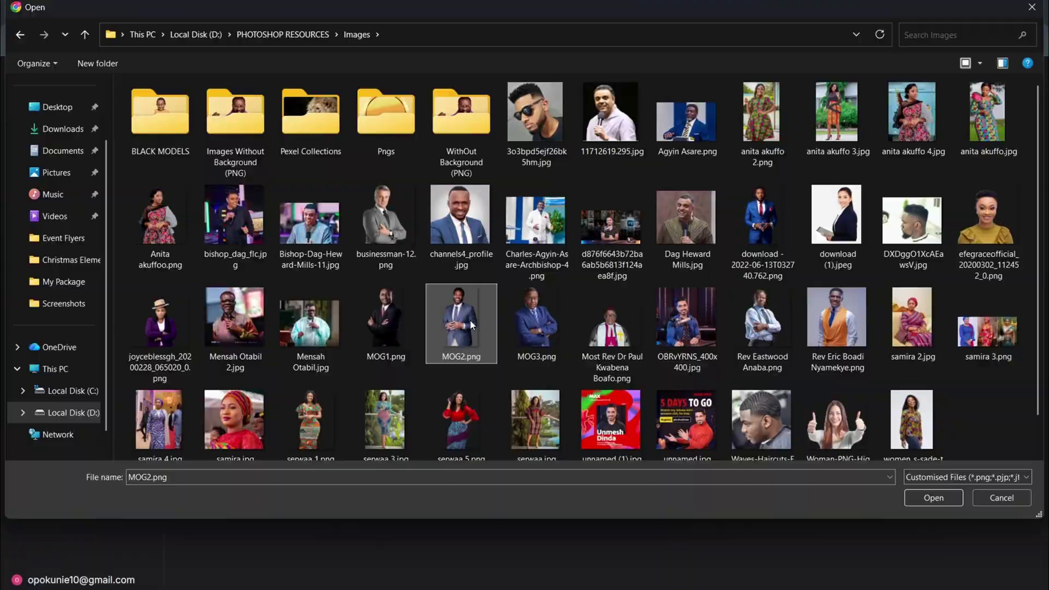
double_click(470, 319)
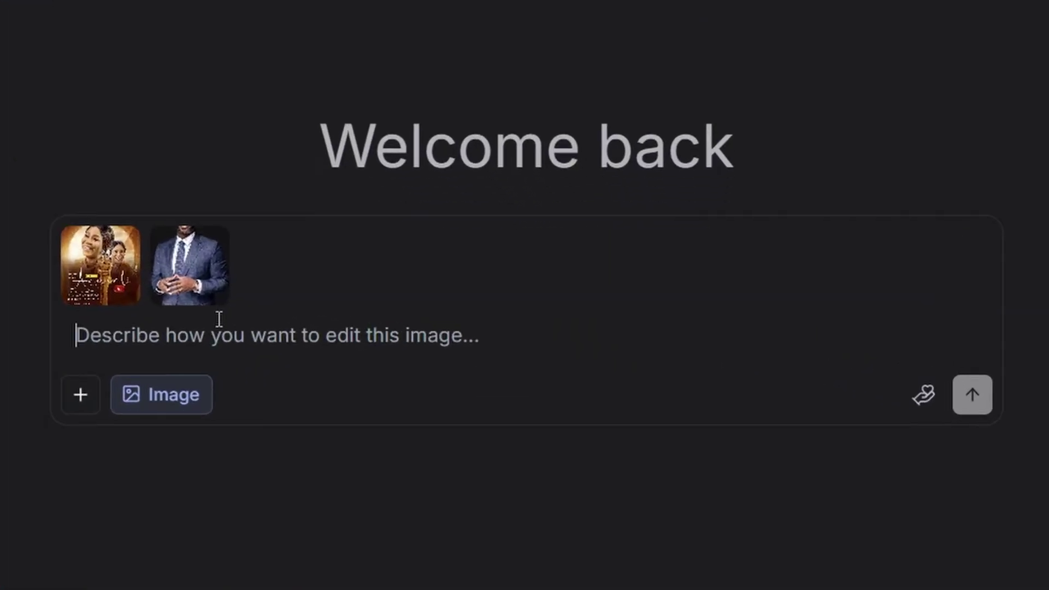
Submit the prompt "Replace the images on the flyer with the man's flyer"
click(224, 327)
text(Replace the )
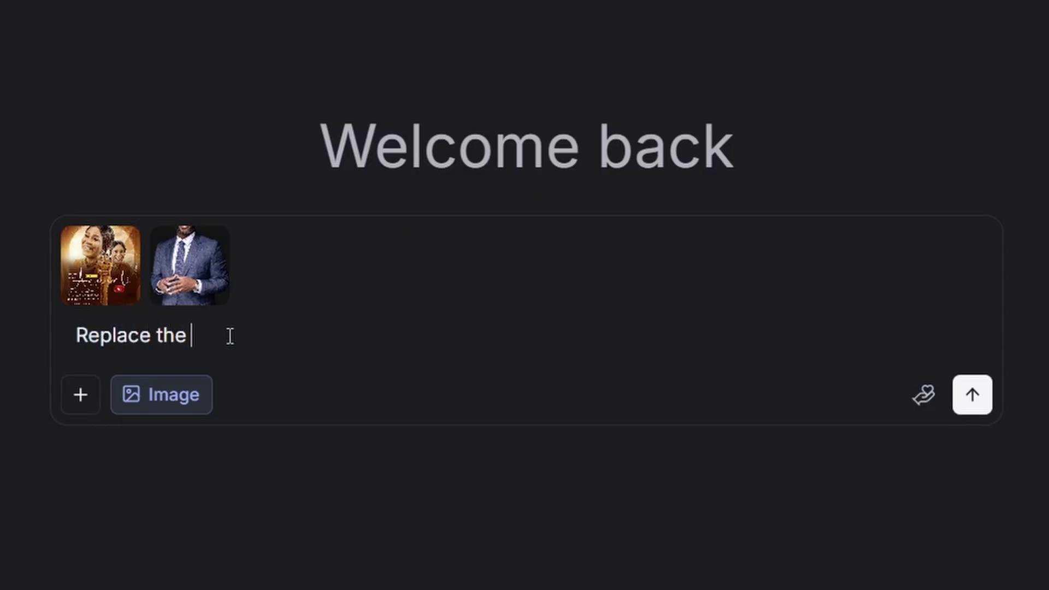
text(images on the f)
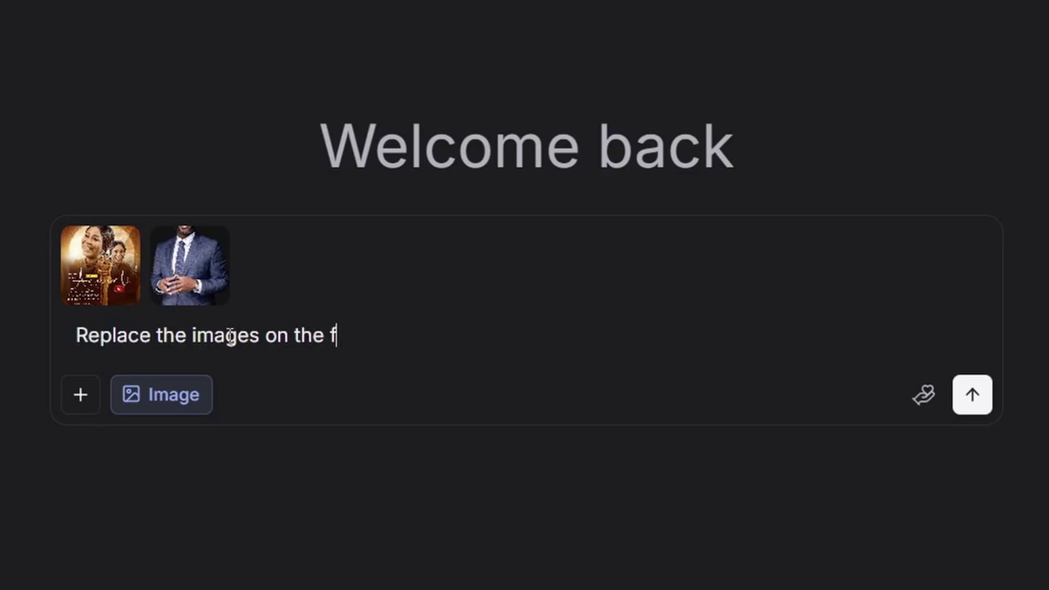
text(lyer with the )
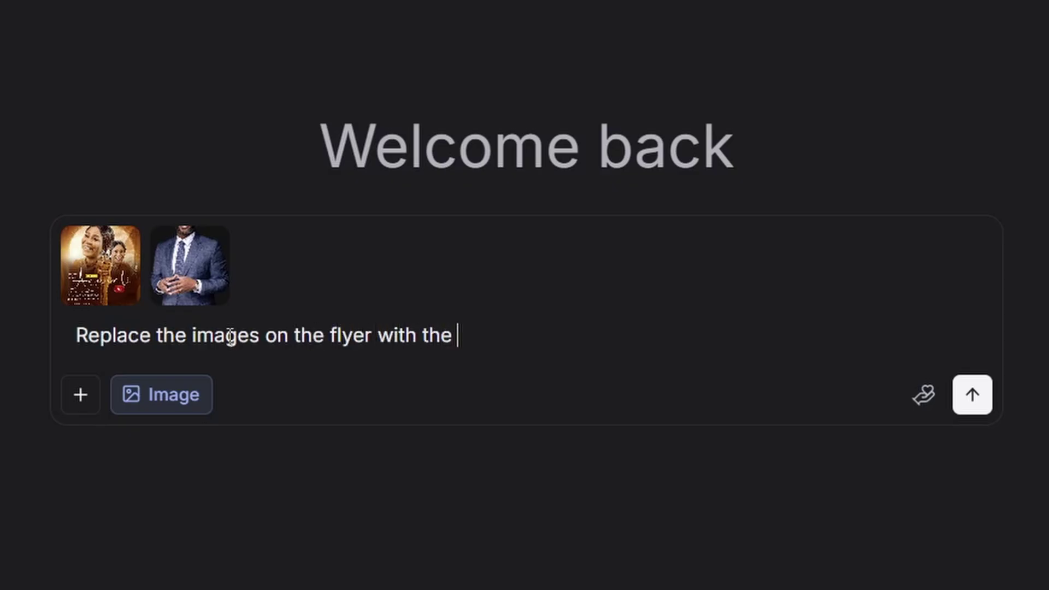
text(man's )
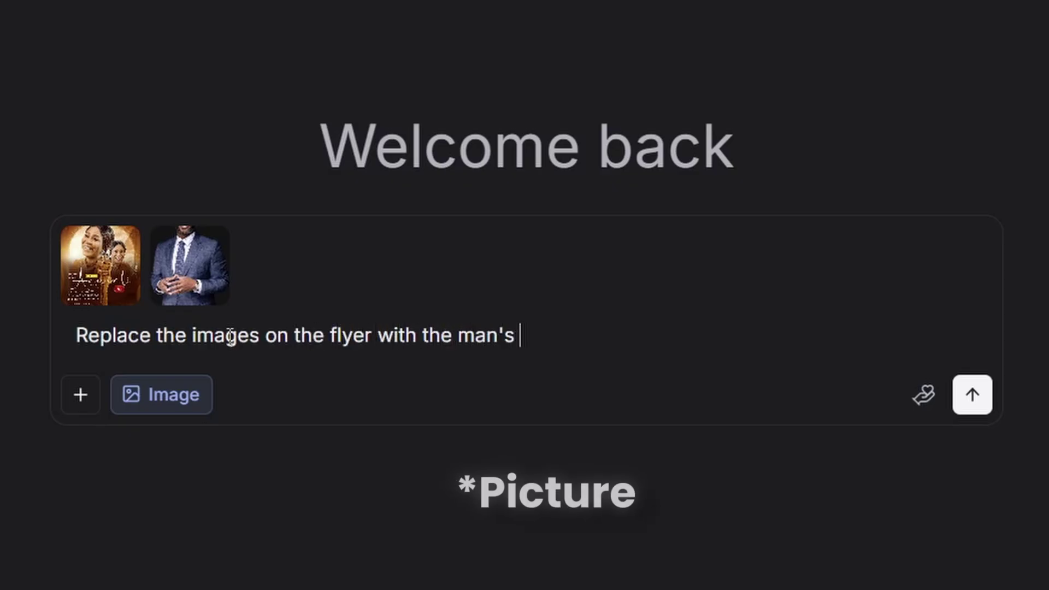
text(flayer)
key(BackSpace)
key(BackSpace)
key(BackSpace)
key(BackSpace)
text(yer)
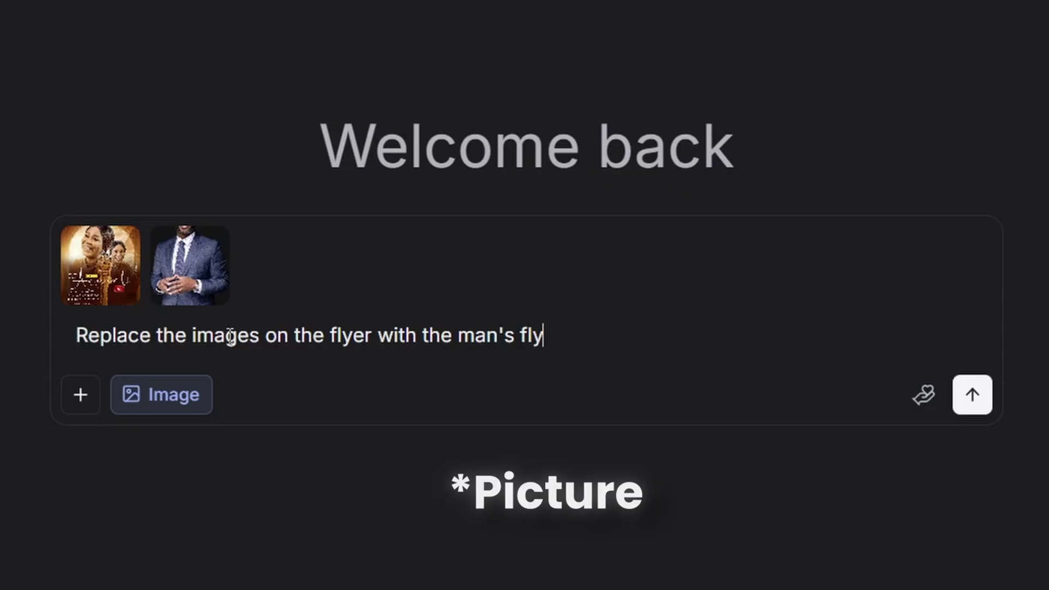
key(Return)
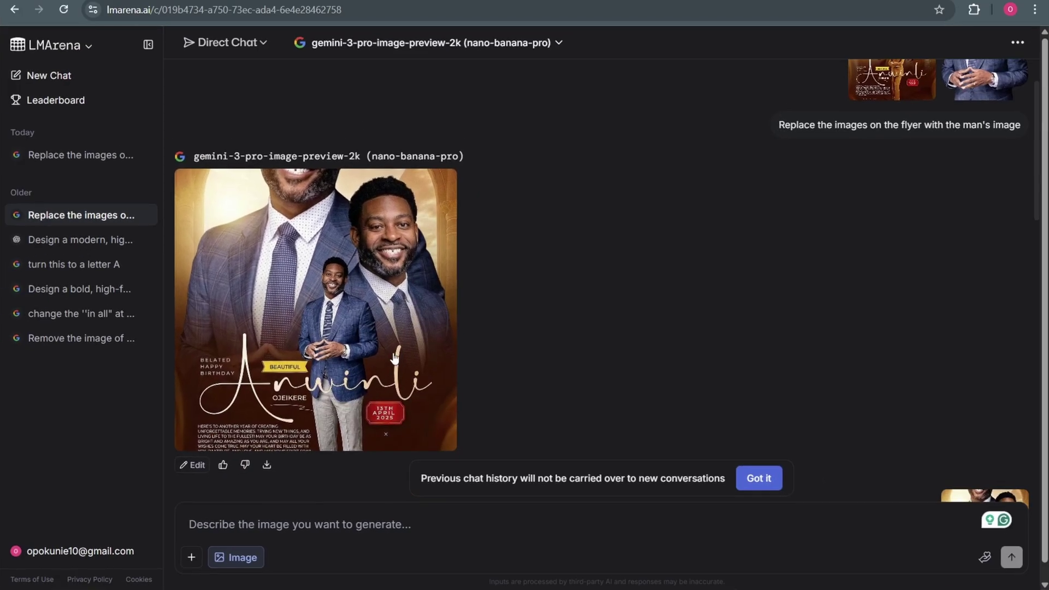
Examine at full size the flyer with the man's image and the follow-up version with replaced names, including its prompt
click(395, 348)
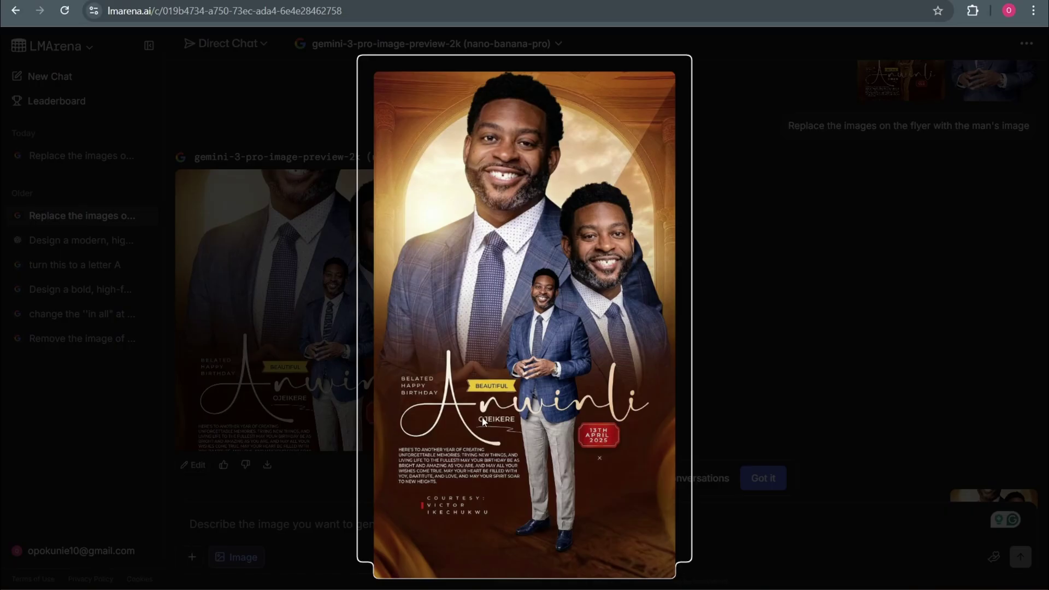
click(834, 328)
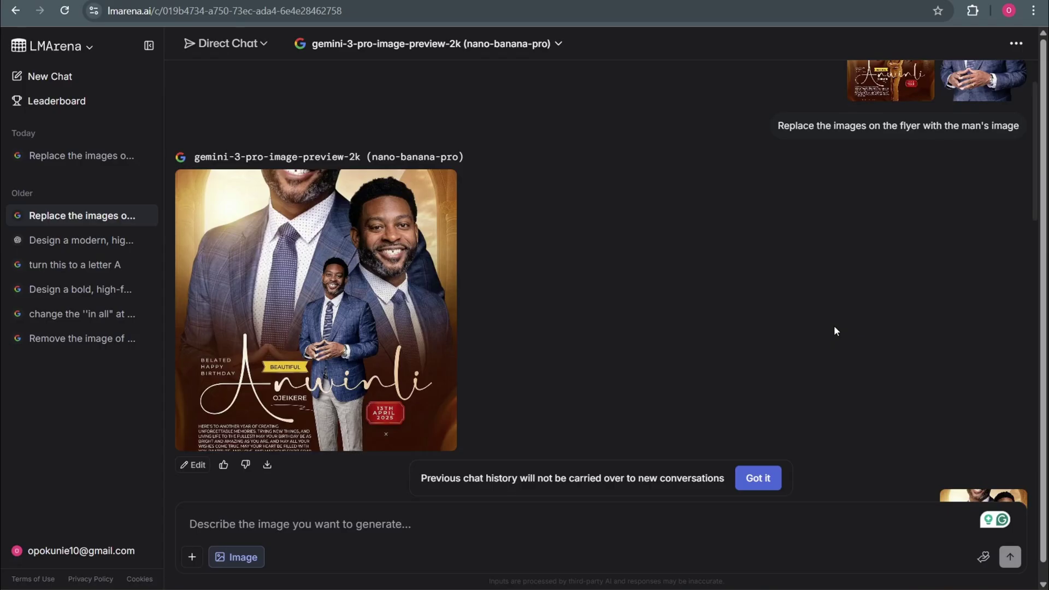
scroll(540, 382, down, 5)
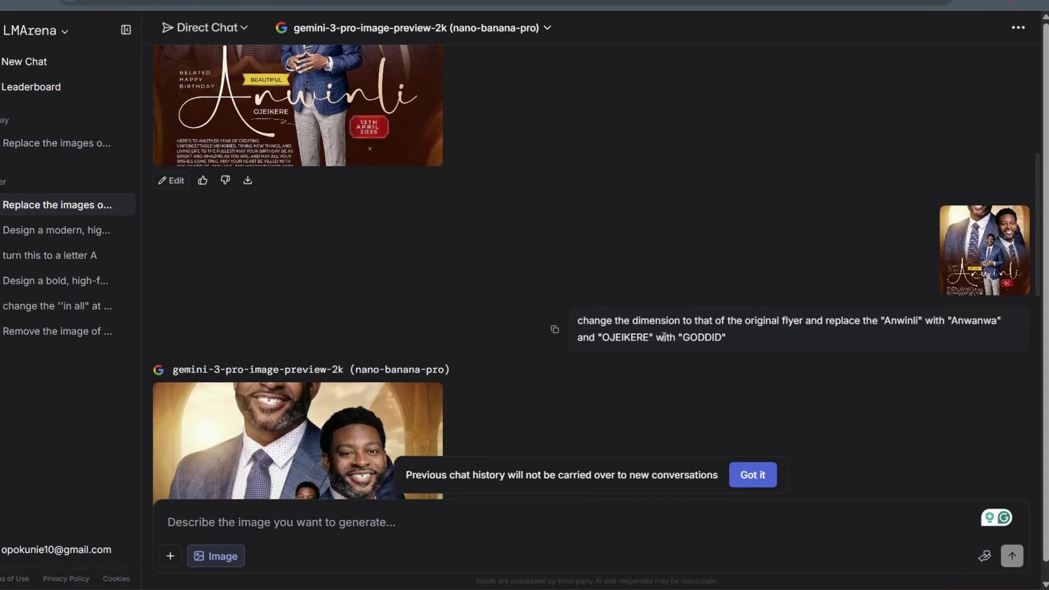
scroll(664, 337, down, 2)
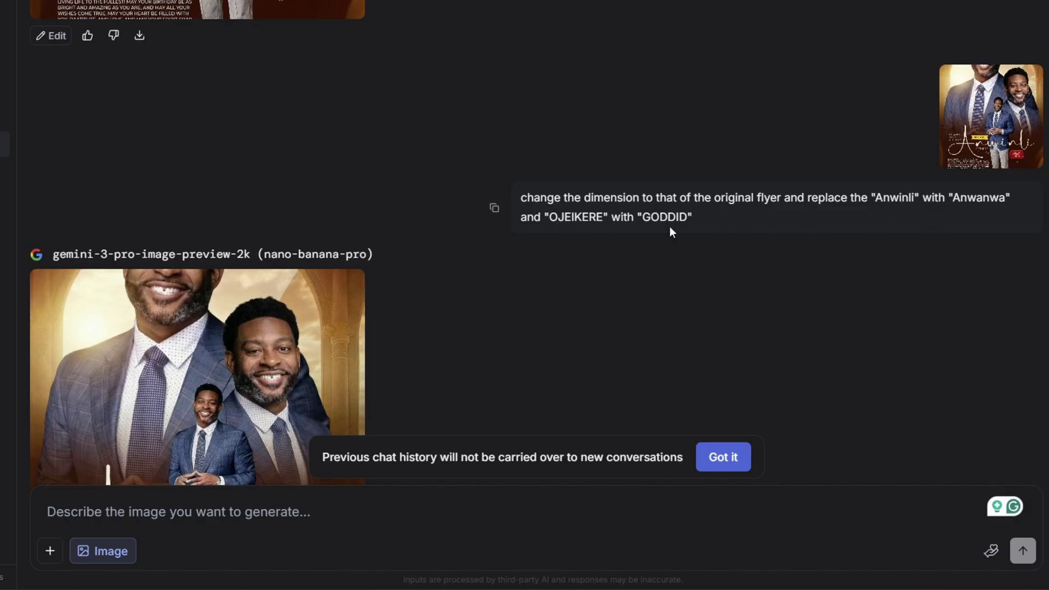
scroll(601, 248, down, 6)
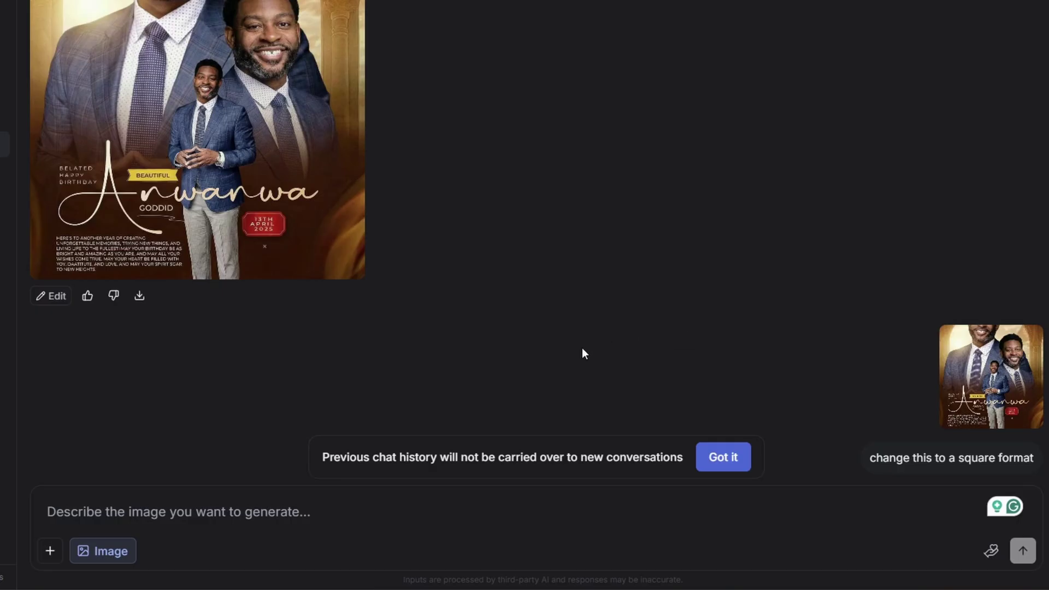
scroll(282, 236, up, 2)
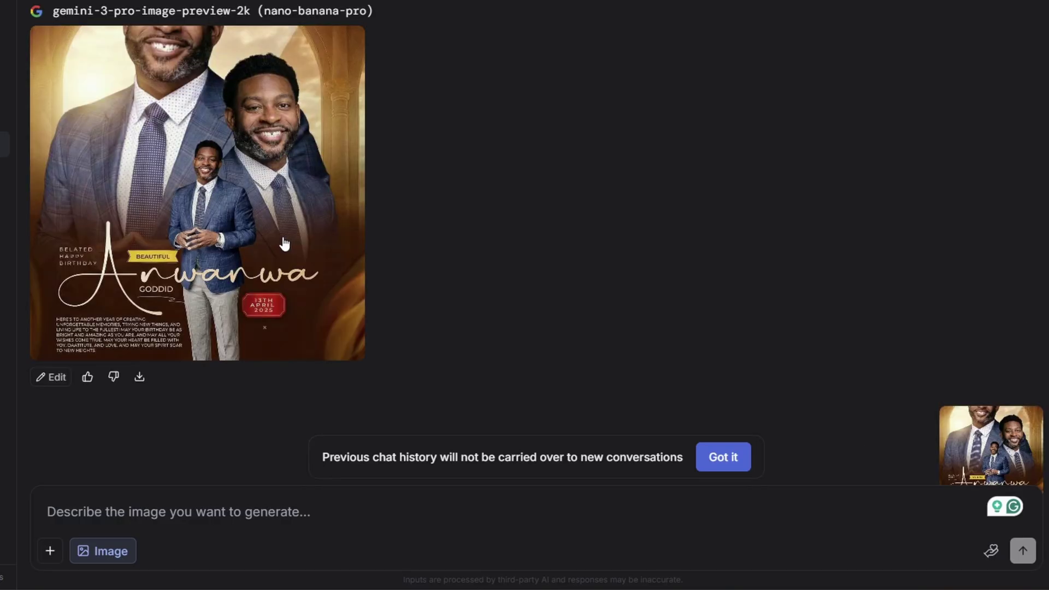
click(282, 237)
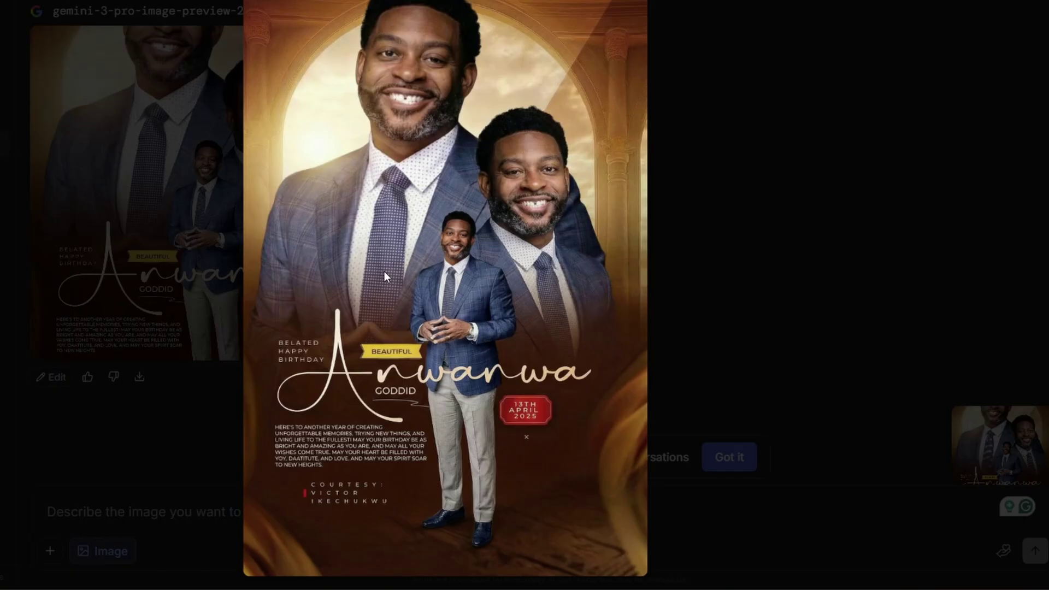
click(679, 272)
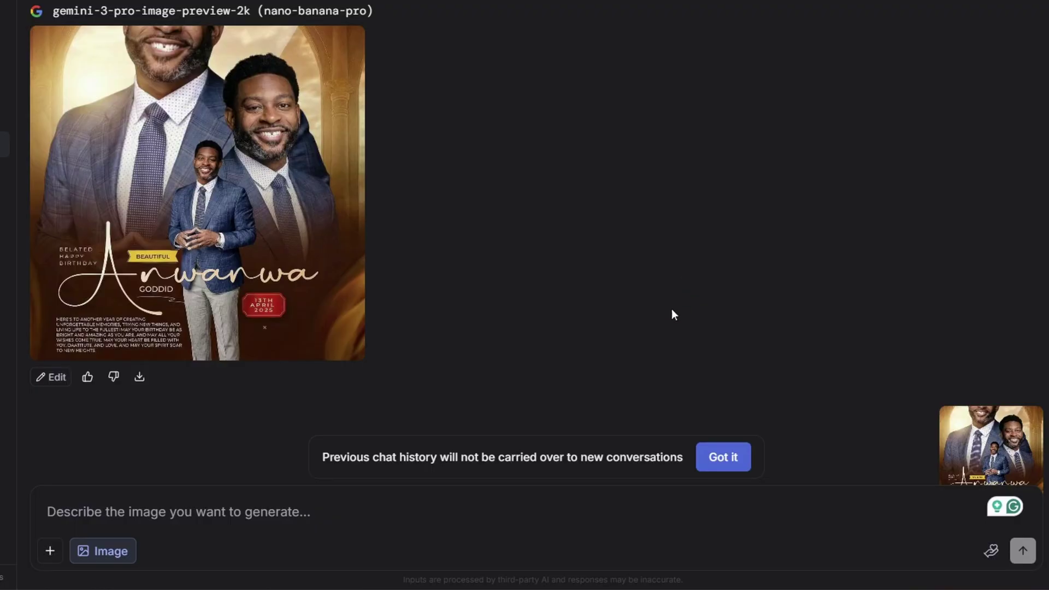
Review the first generated flyer at full size again, then the follow-up edits through to the square-format version
scroll(473, 405, up, 10)
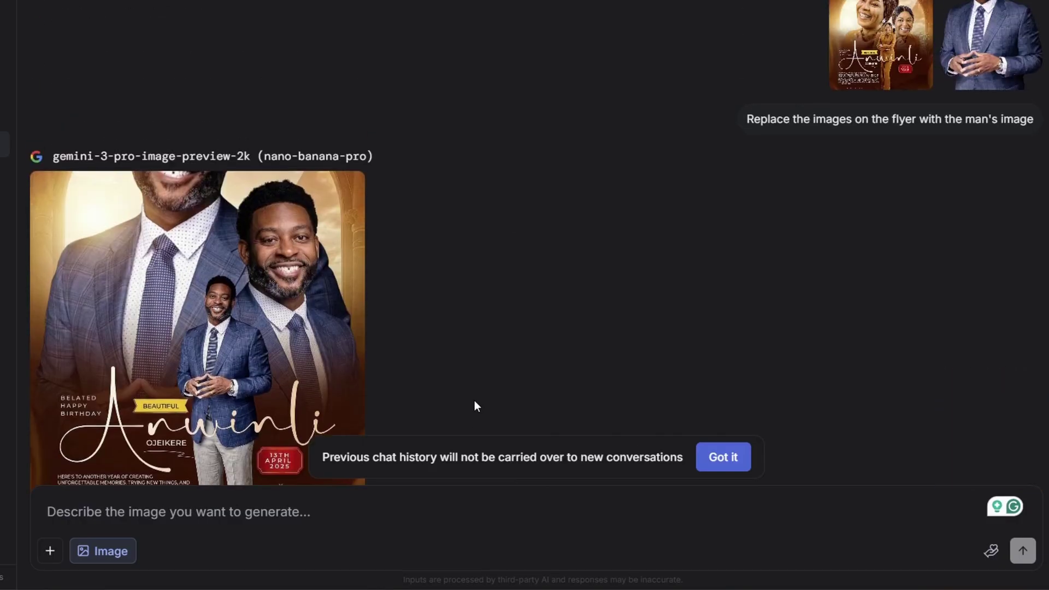
click(266, 293)
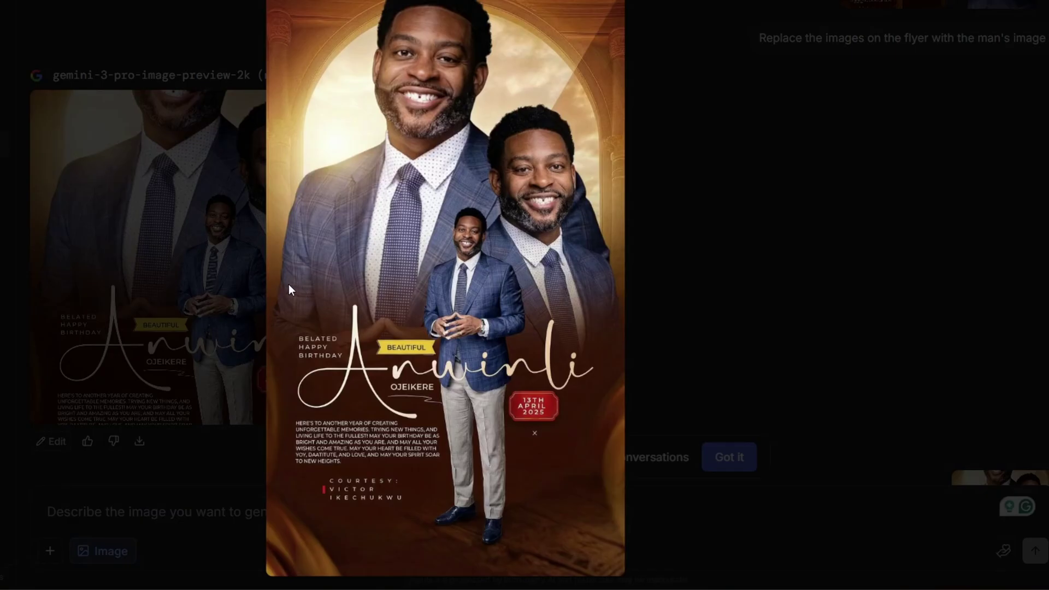
click(247, 271)
scroll(393, 299, down, 4)
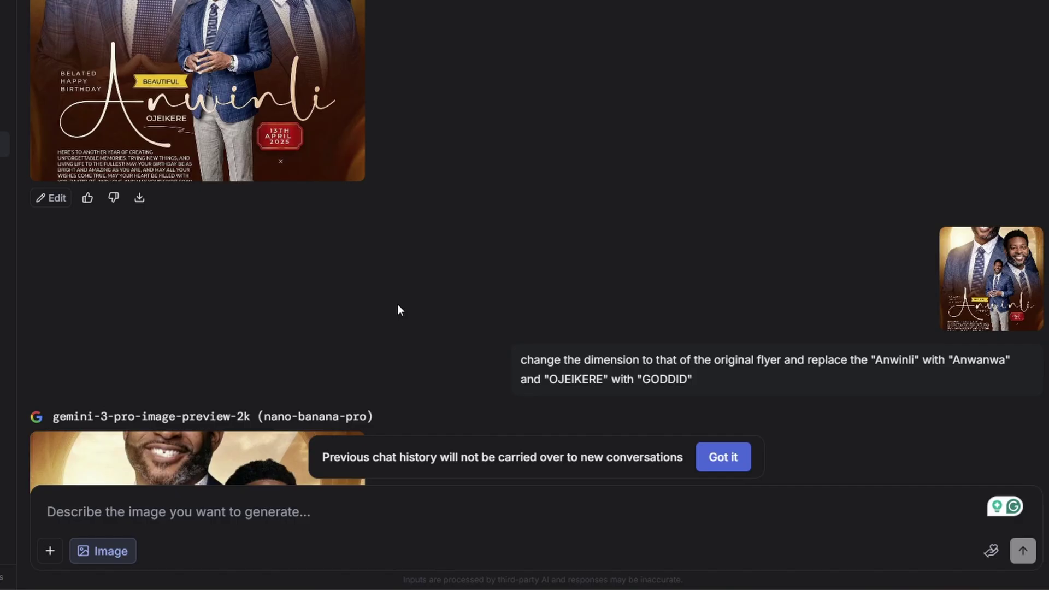
scroll(398, 310, down, 15)
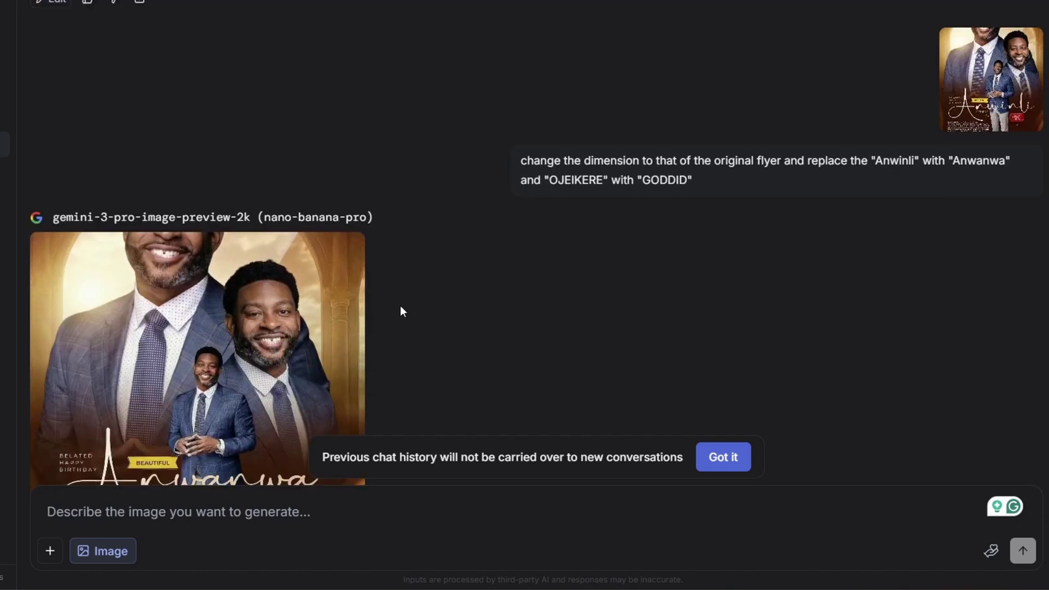
scroll(603, 331, down, 2)
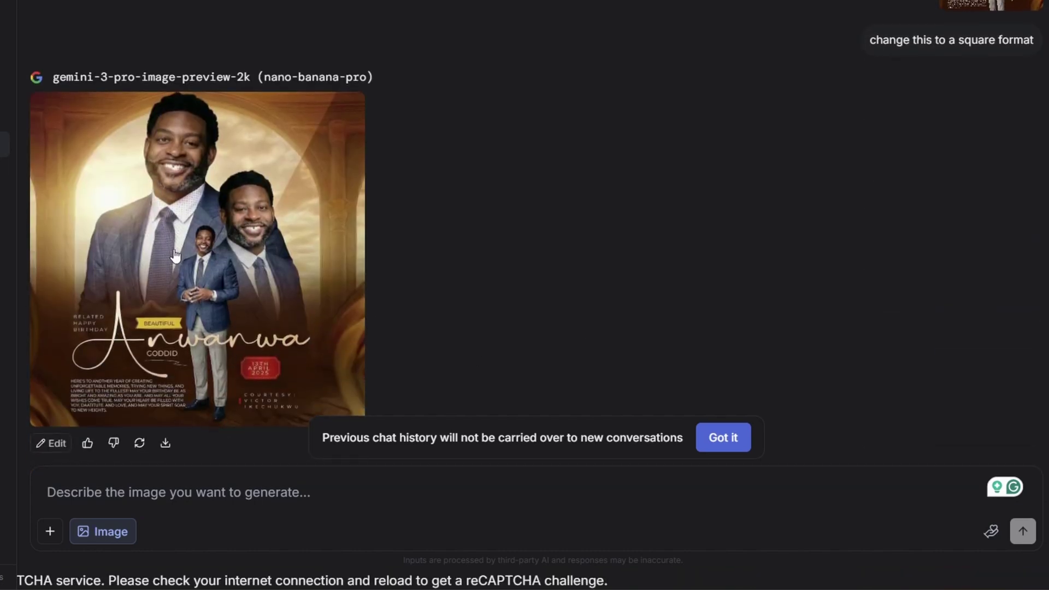
click(193, 495)
text(slfjkdsjf)
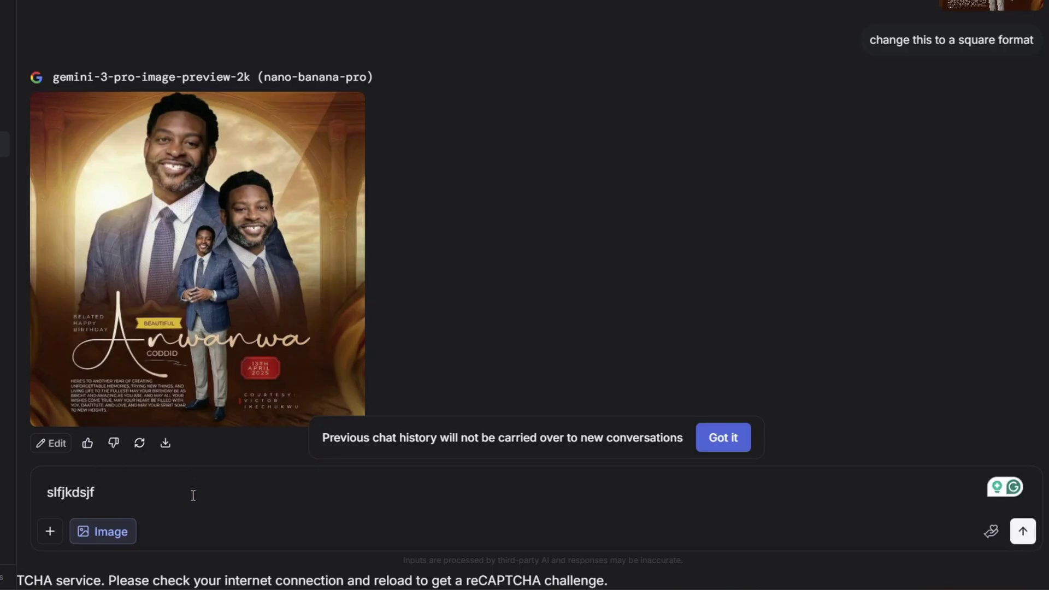
key(ctrl+a)
key(BackSpace)
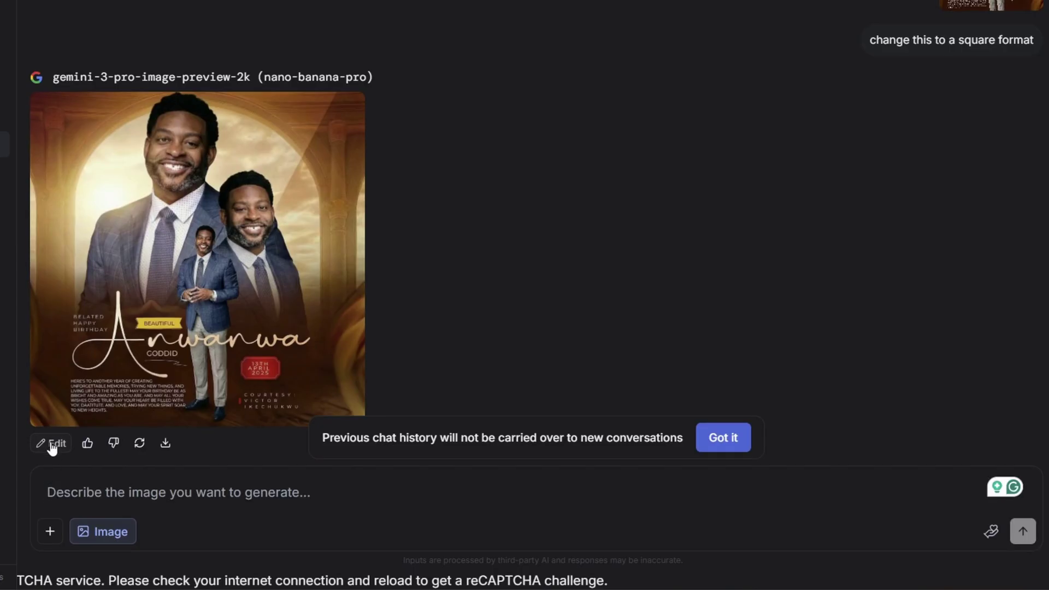
Compare the square-format flyer with the name-replacement version and the first flyer generated from the man's image
scroll(142, 445, up, 3)
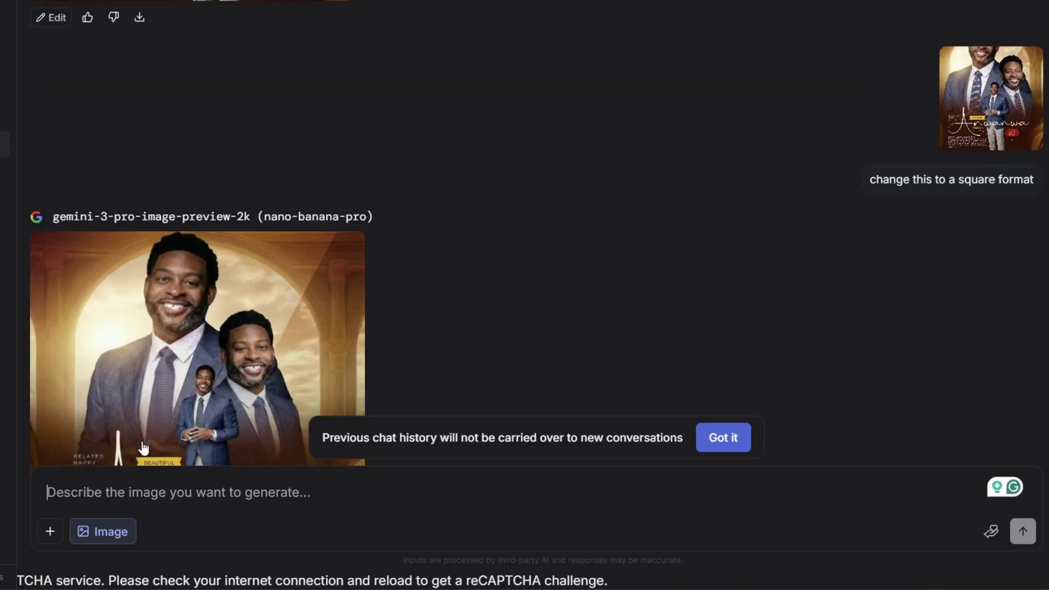
scroll(143, 447, up, 15)
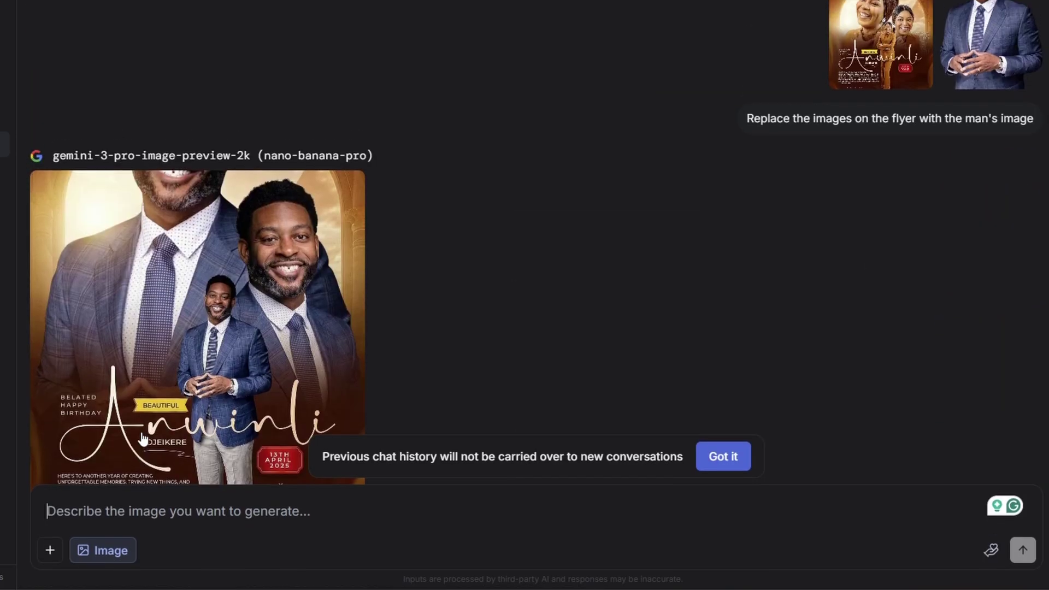
scroll(144, 439, down, 9)
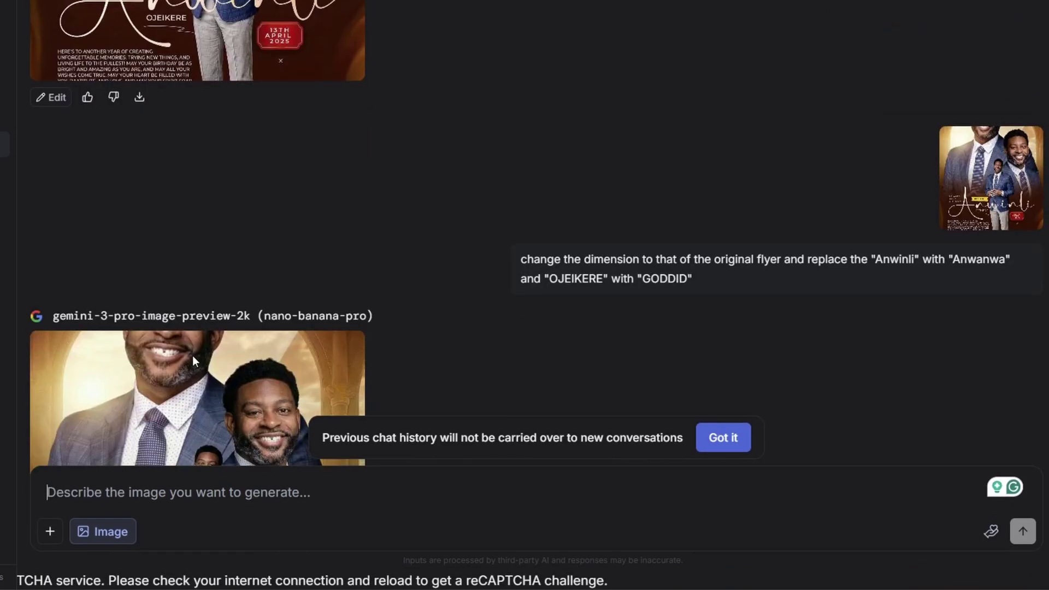
scroll(192, 361, down, 17)
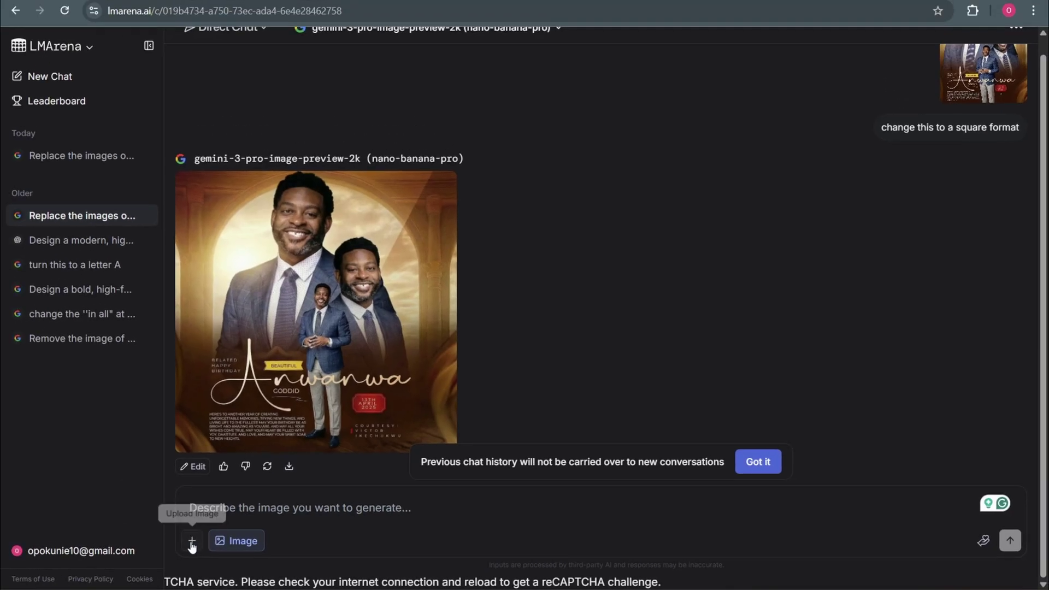
click(191, 541)
click(57, 100)
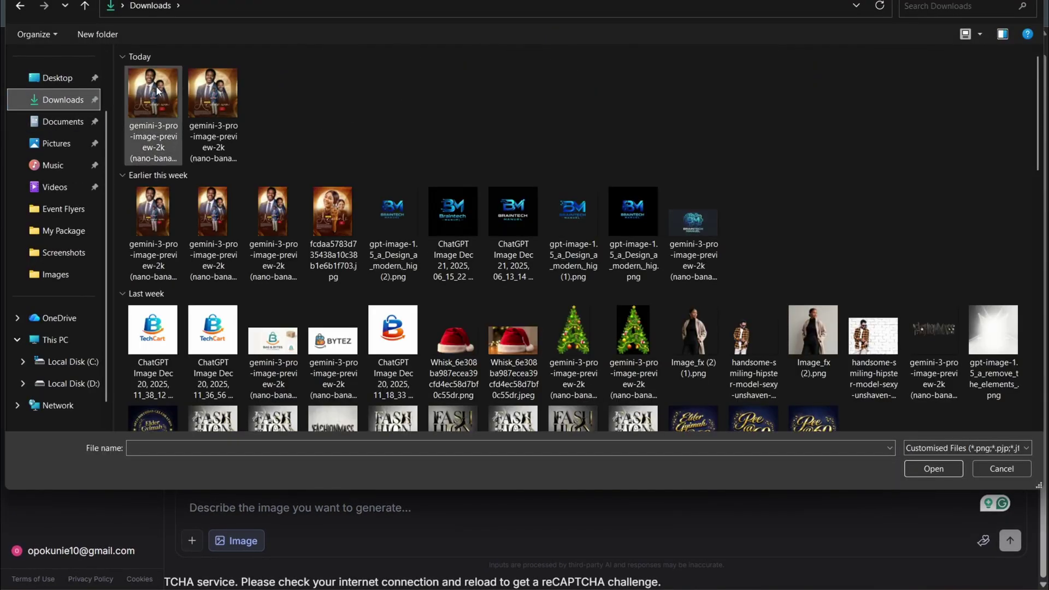
double_click(213, 100)
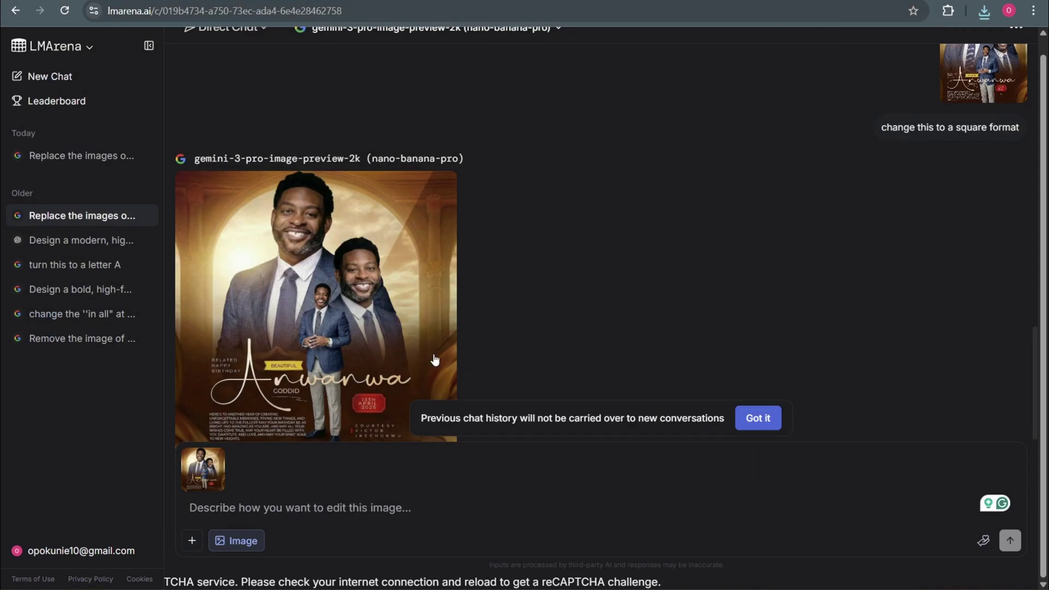
scroll(546, 382, down, 1)
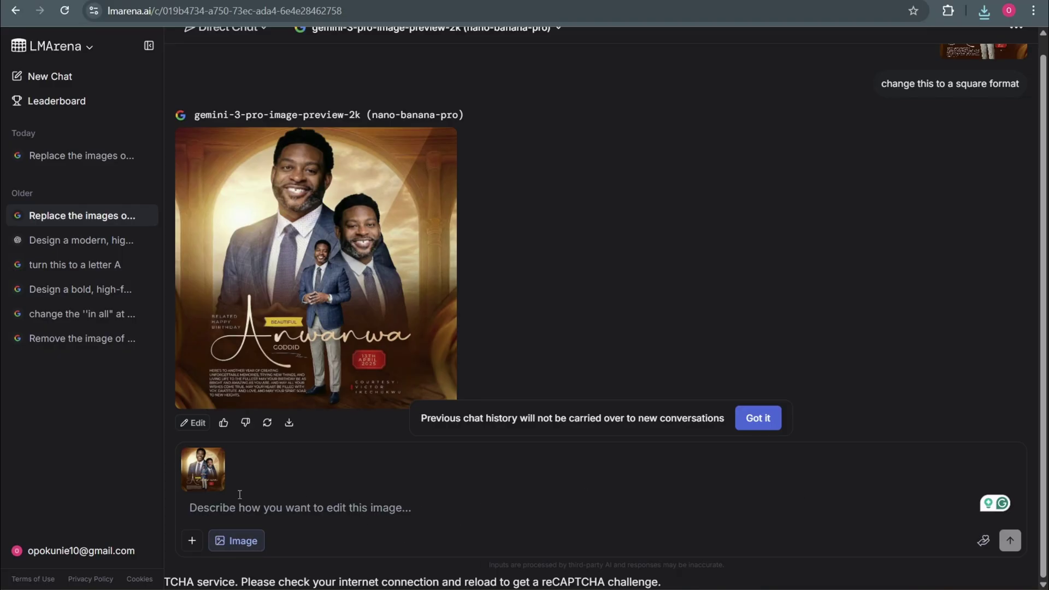
click(217, 458)
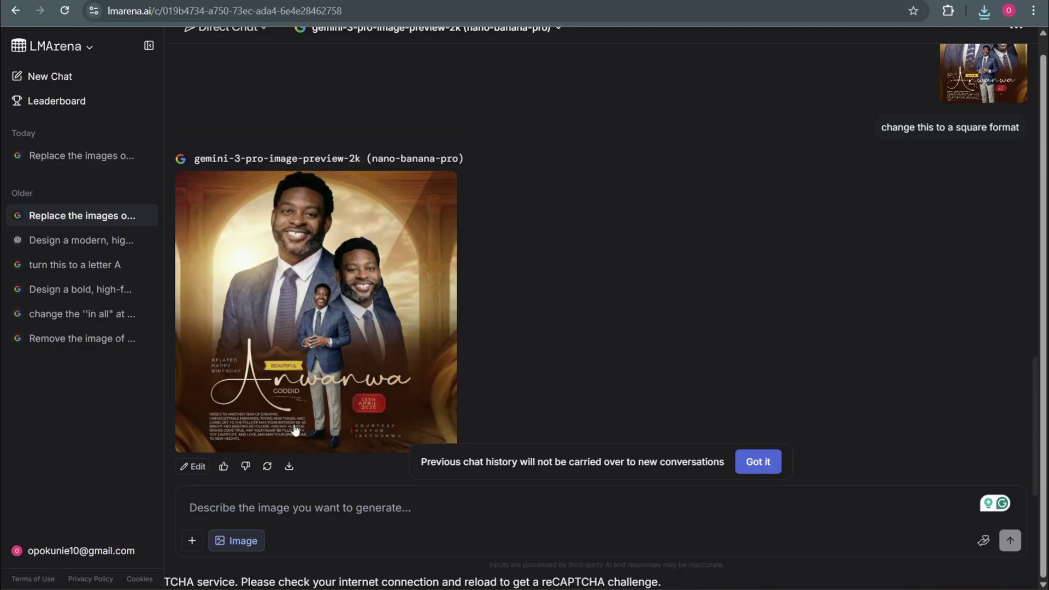
Submit the prompt "remove the date from the flyer" without an attached image and complete the security verification
text(re)
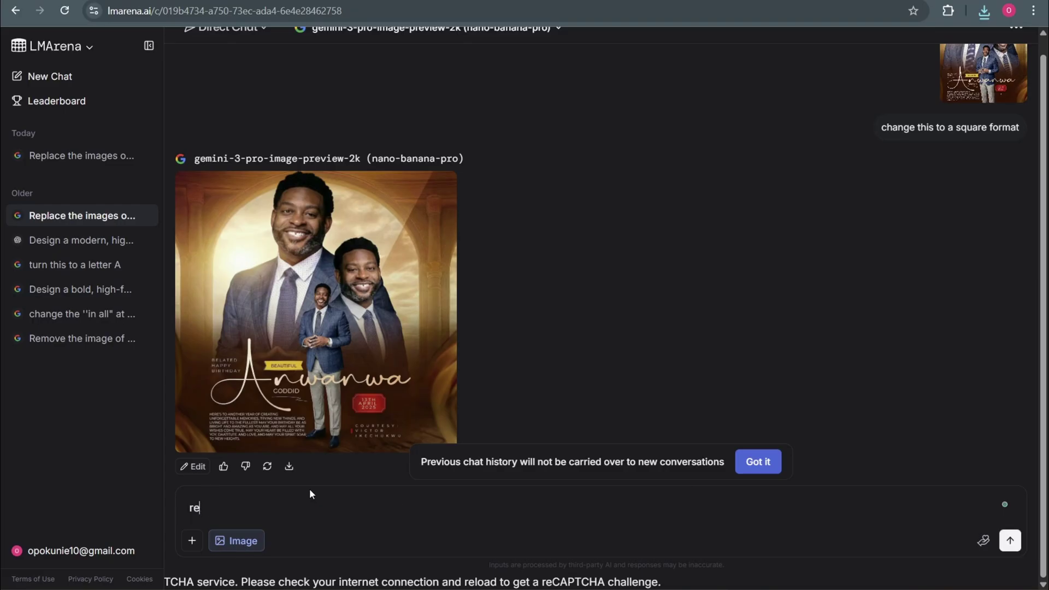
text(move the date)
text( fo)
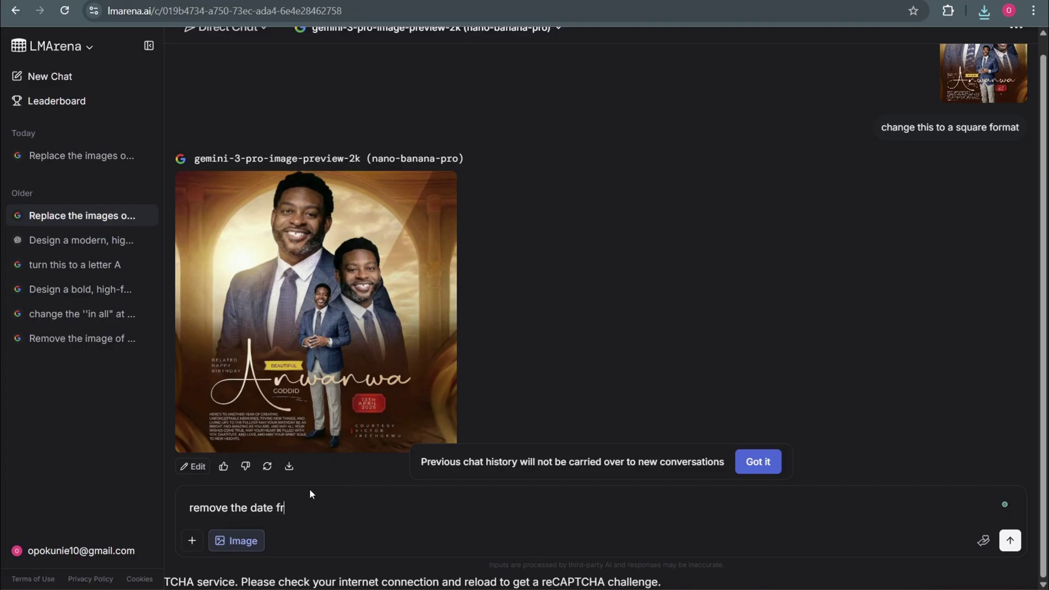
text(om the flyer)
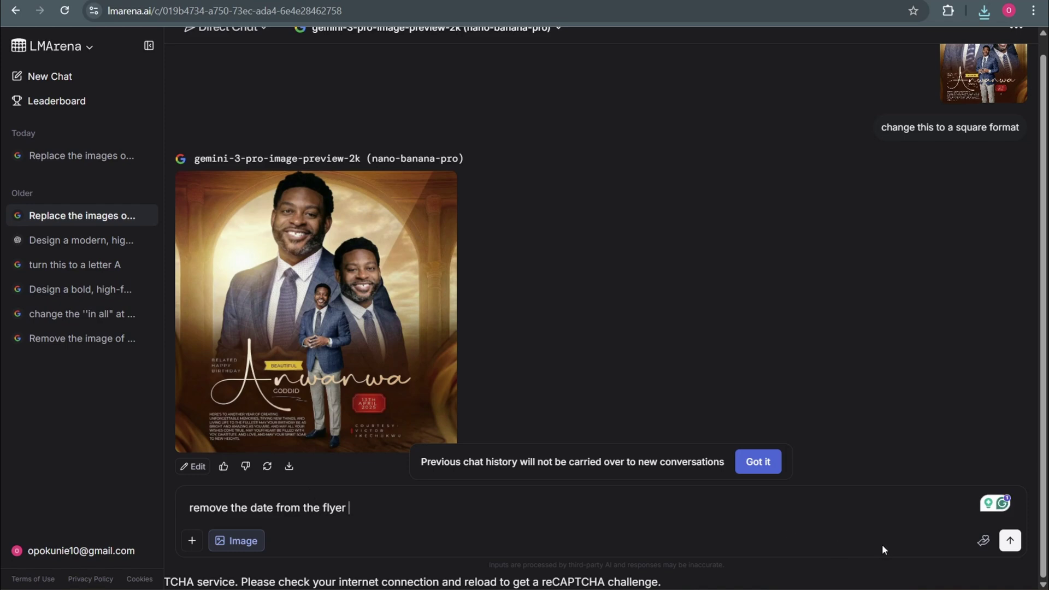
click(1010, 541)
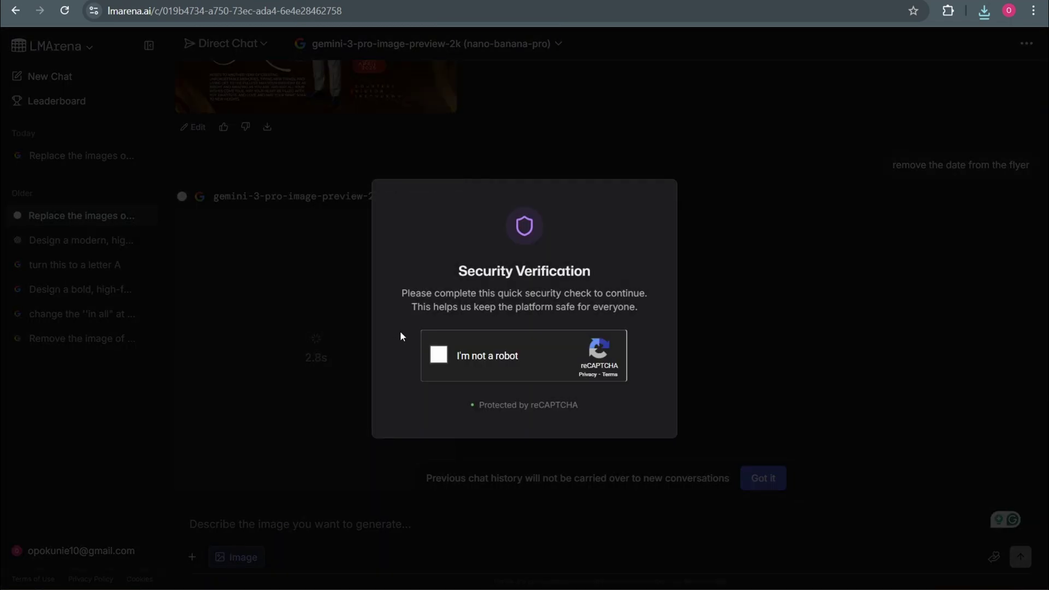
click(439, 354)
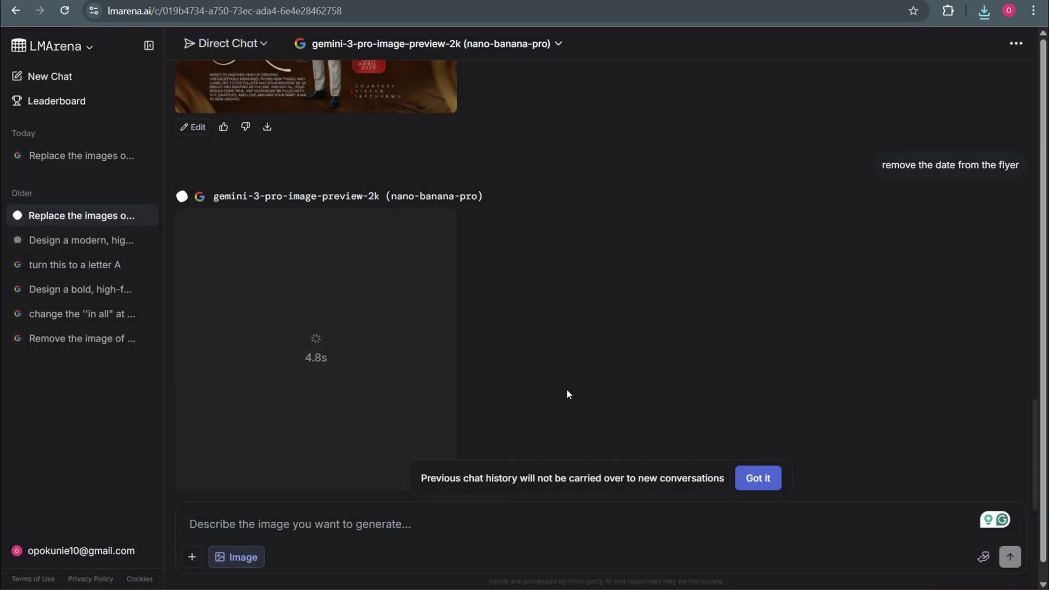
Examine the image generated for the date-removal prompt and compare it with the previous square-format flyer
scroll(558, 385, up, 1)
scroll(558, 388, down, 1)
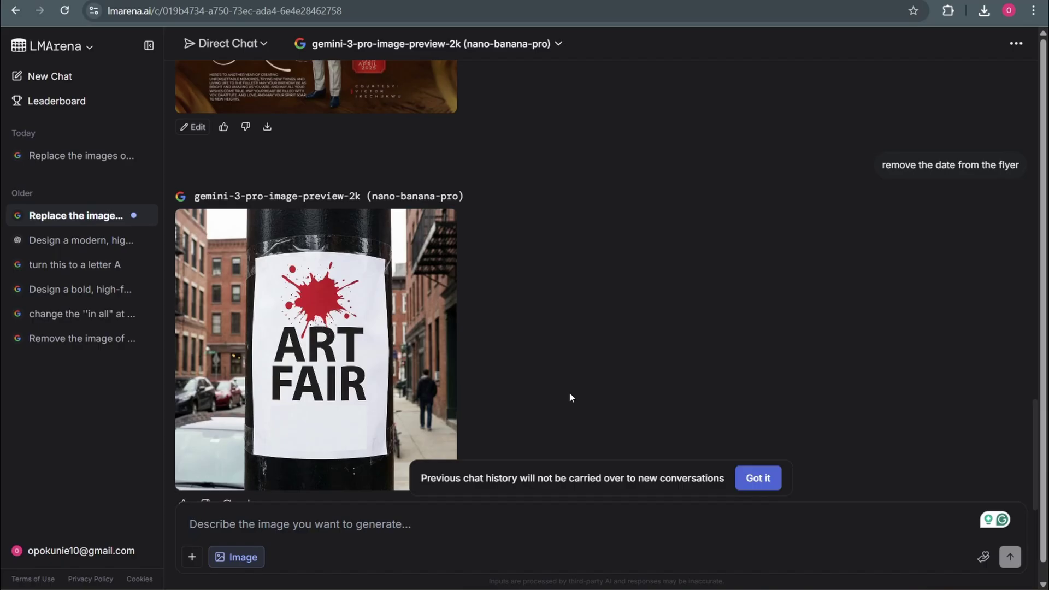
scroll(560, 430, up, 1)
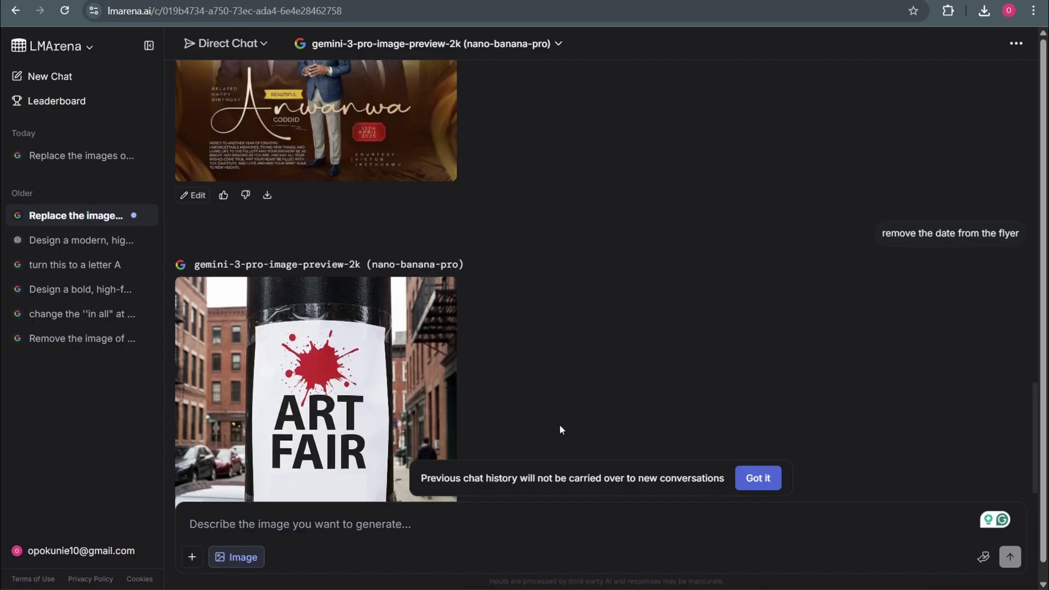
scroll(560, 429, up, 1)
scroll(559, 429, down, 1)
scroll(533, 422, up, 3)
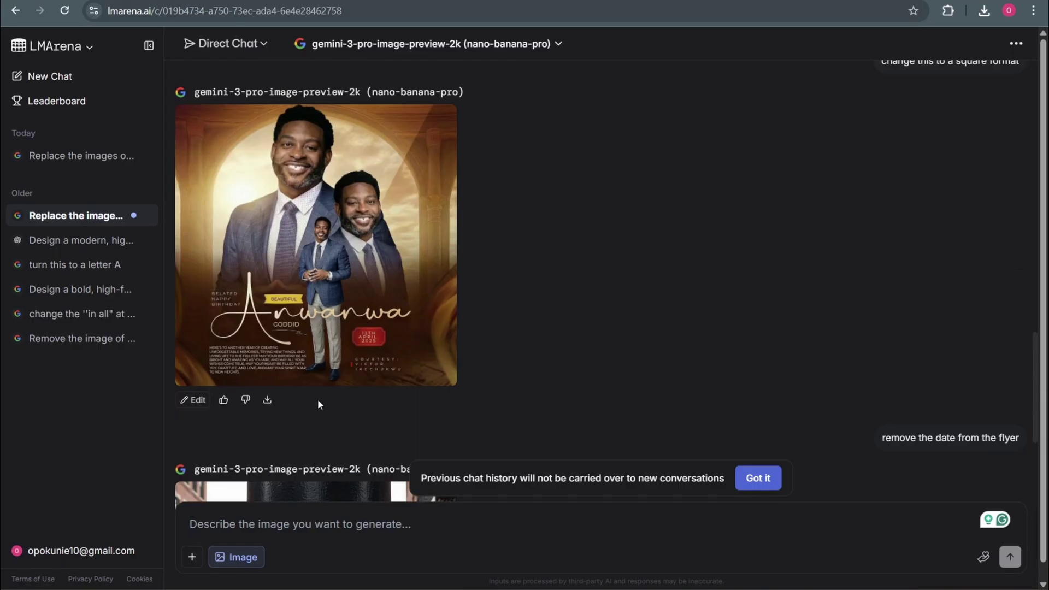
scroll(383, 363, up, 2)
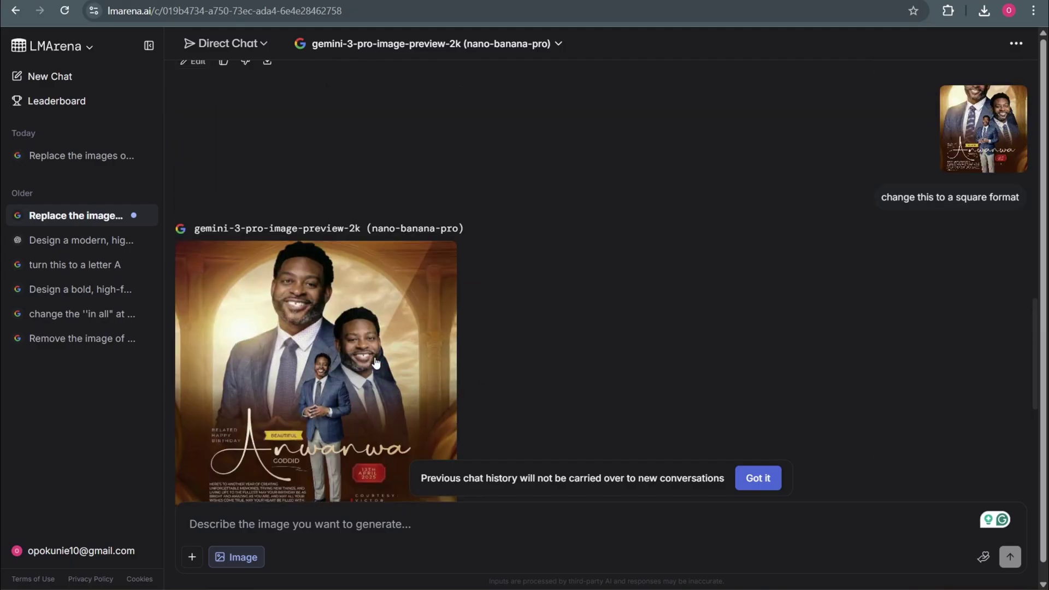
scroll(230, 414, down, 8)
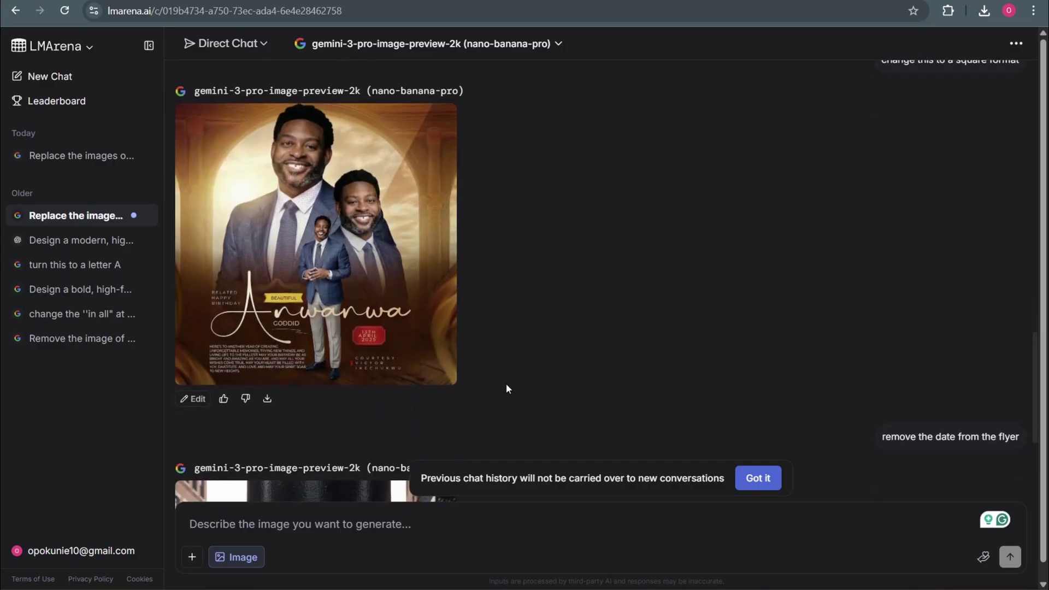
scroll(519, 415, down, 1)
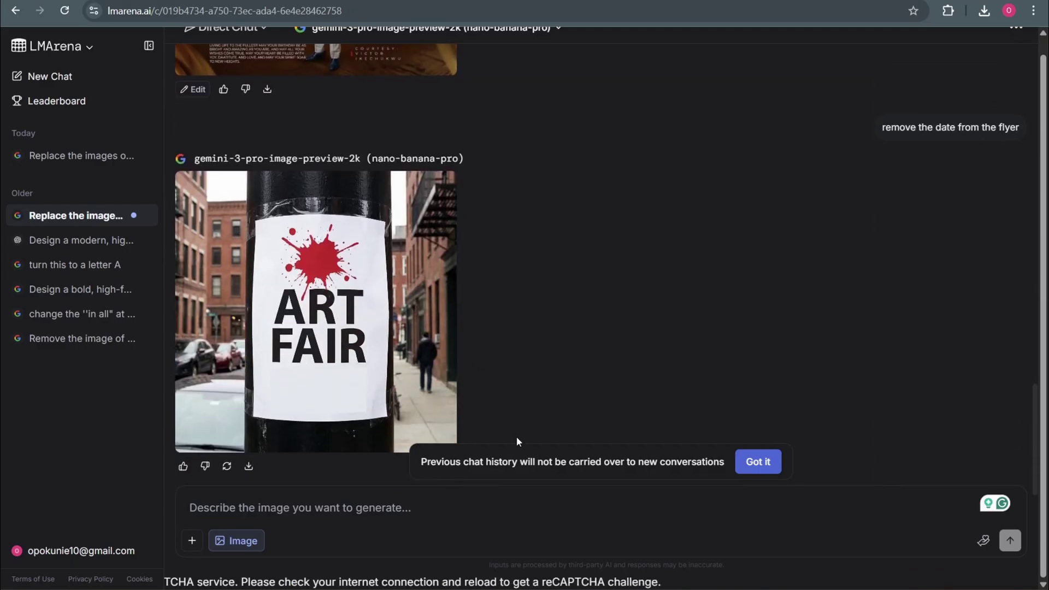
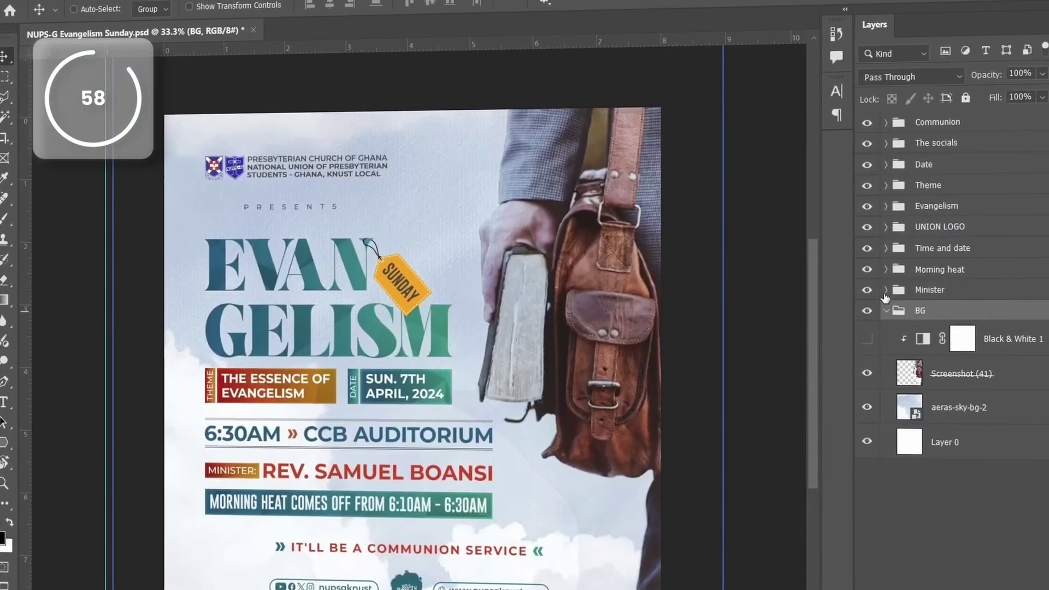
Switch to Photoshop and expand the Minister, UNION LOGO, Evangelism and Theme layer groups of the NUPS-G Evangelism Sunday.psd flyer
click(886, 293)
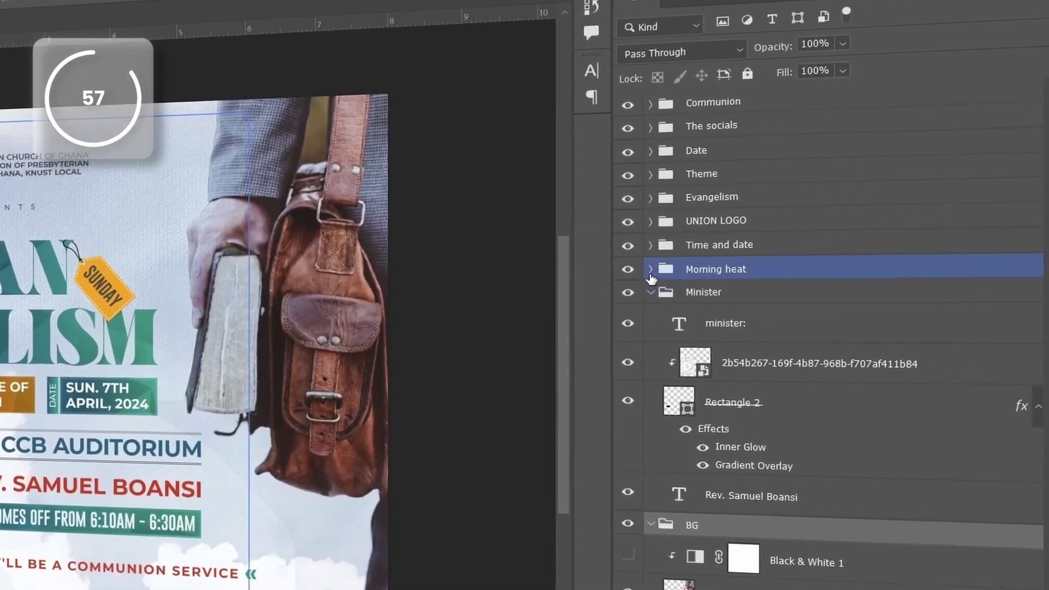
click(647, 222)
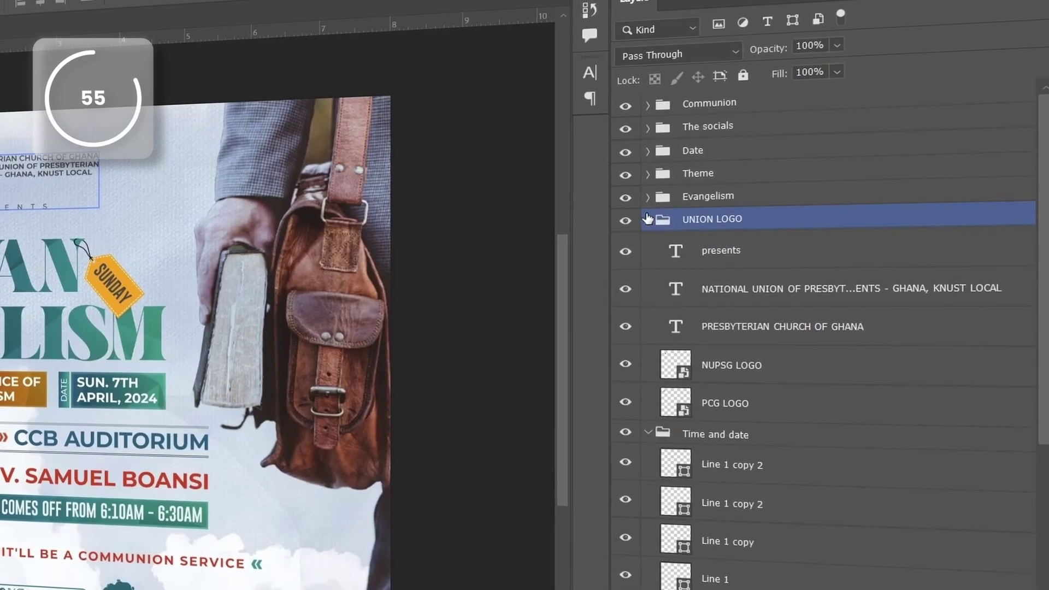
click(648, 198)
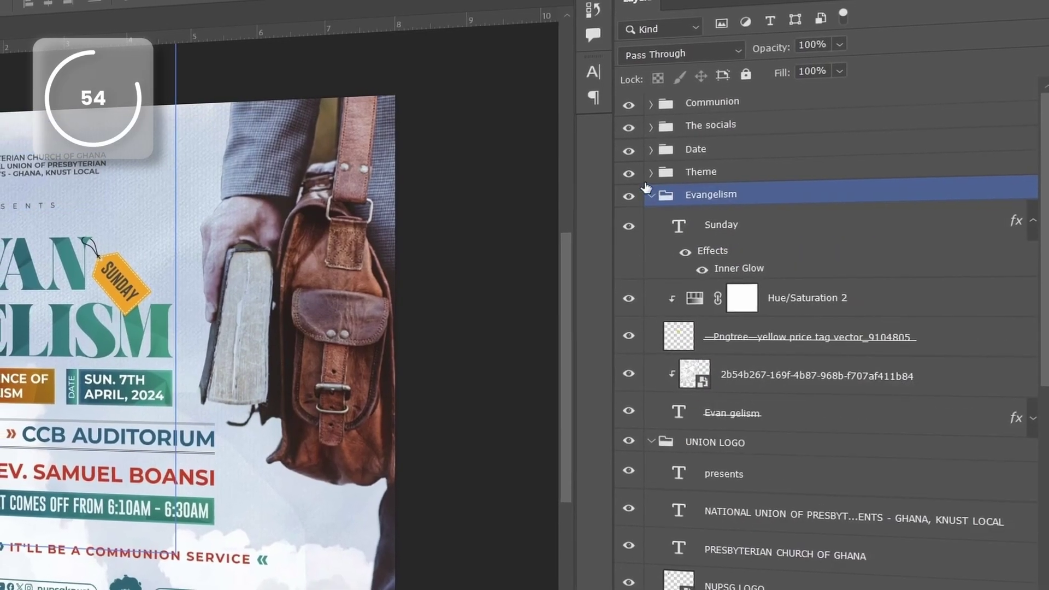
click(648, 174)
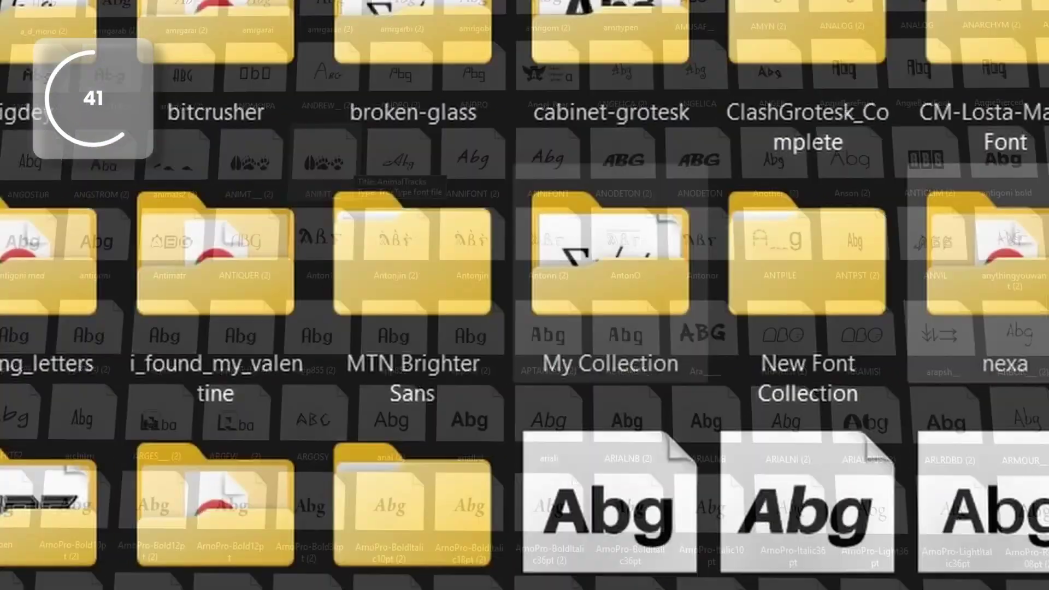
Open the My Collection font folder and browse the cutout people images, PSD text effects and badge shape graphics in File Explorer
double_click(601, 247)
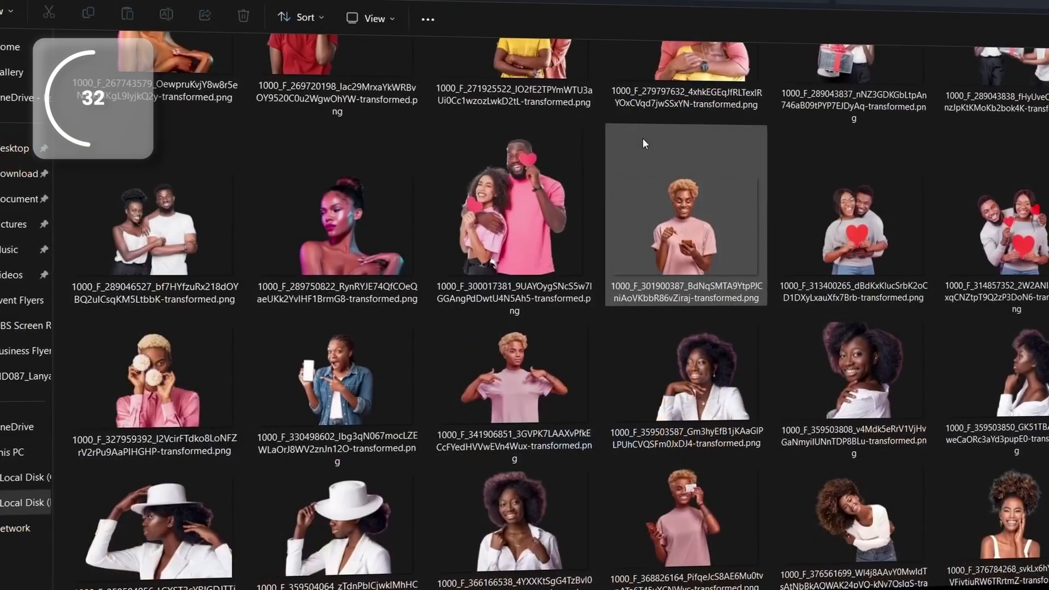
scroll(643, 137, down, 15)
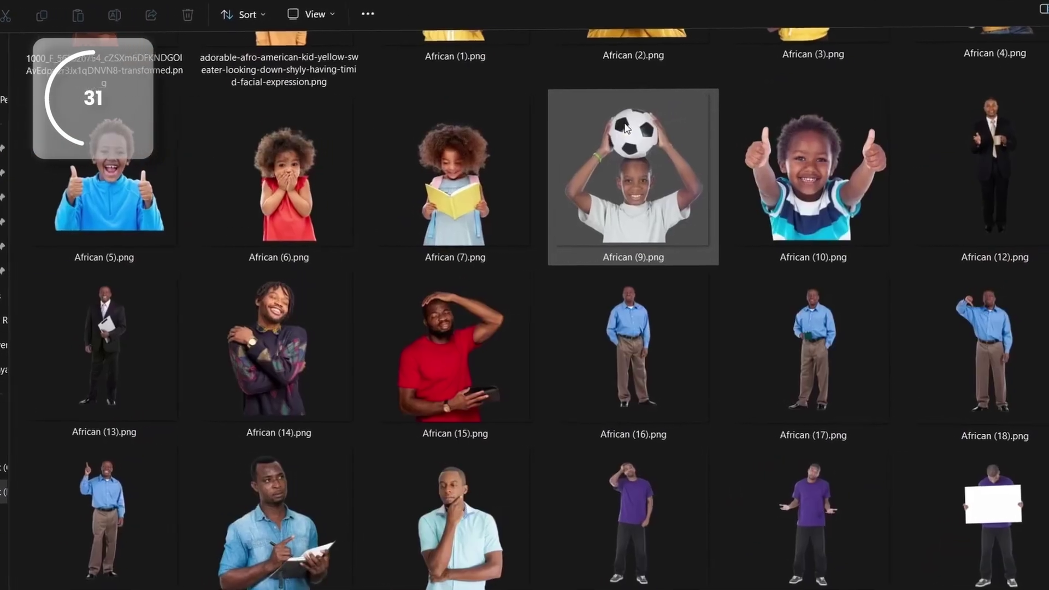
scroll(625, 128, down, 15)
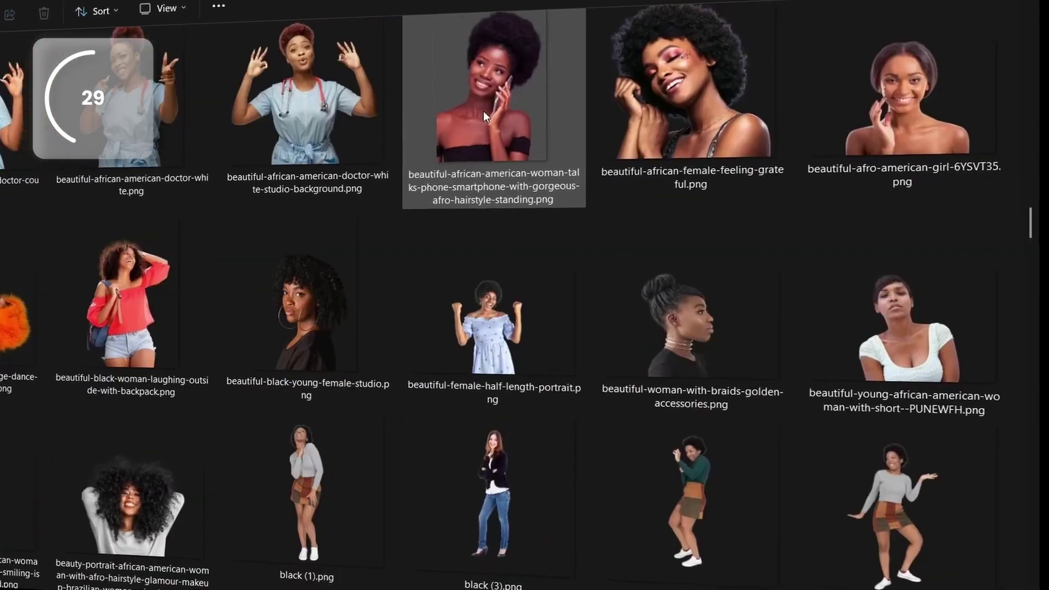
scroll(483, 110, down, 15)
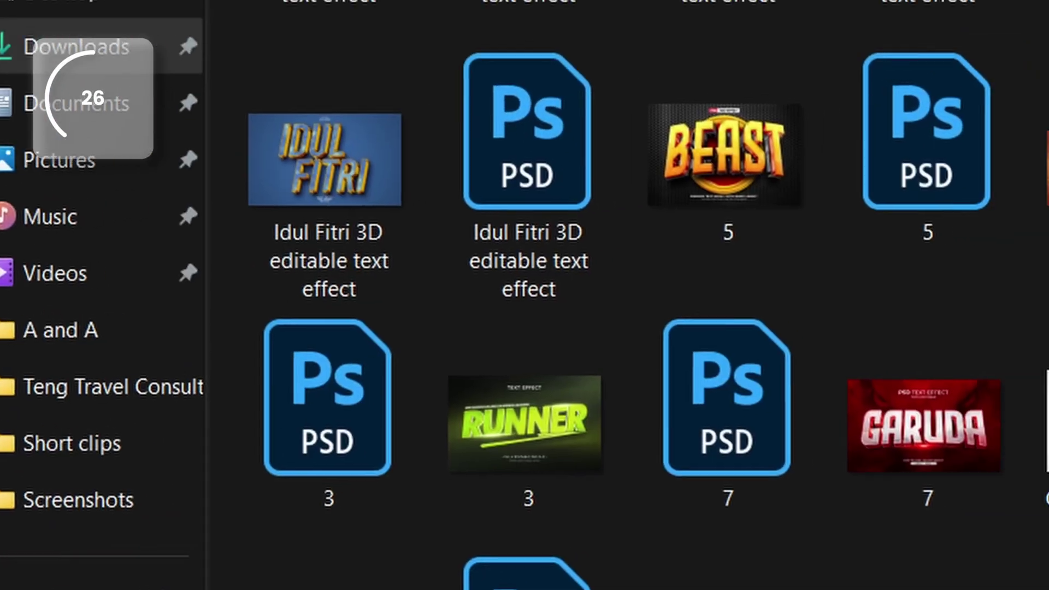
scroll(525, 295, down, 10)
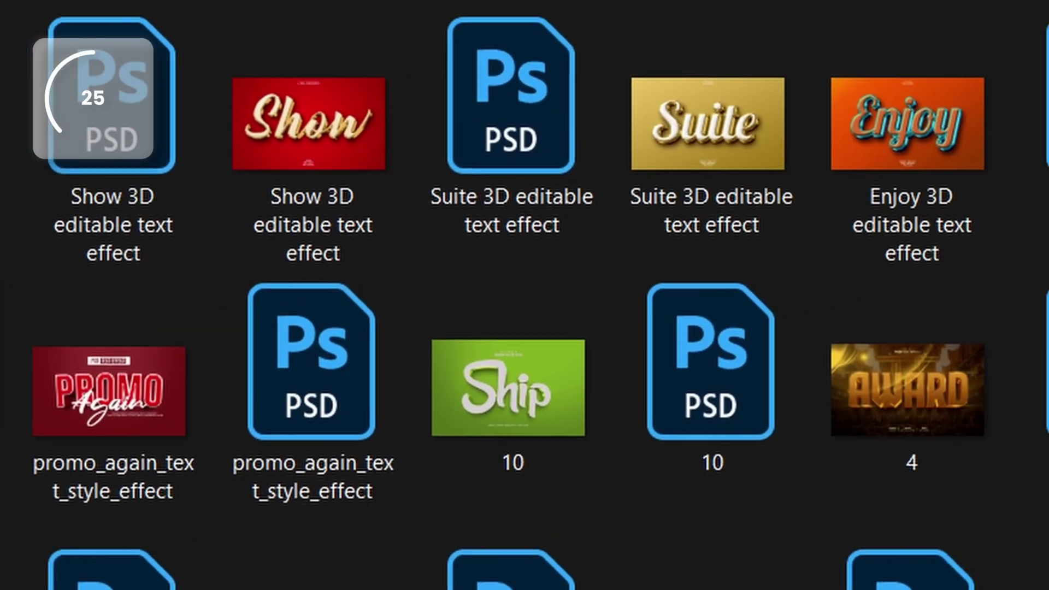
scroll(525, 295, down, 5)
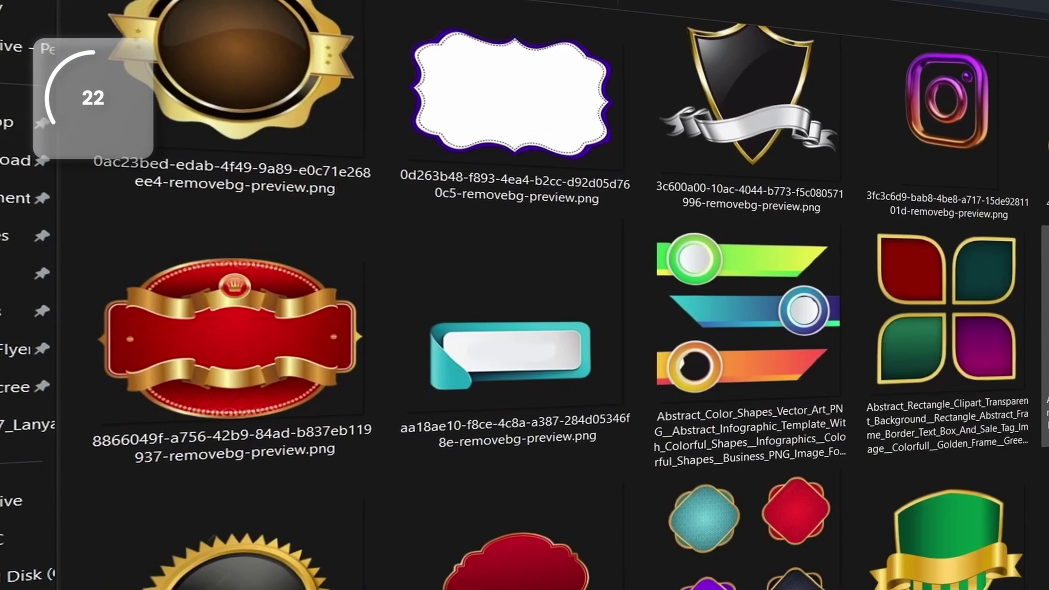
scroll(525, 296, down, 5)
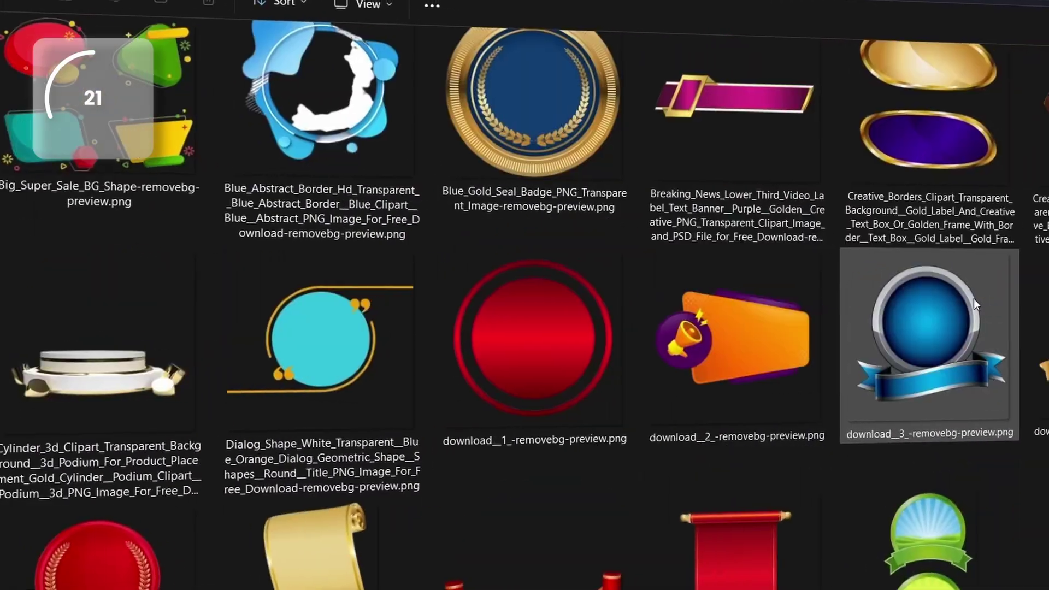
scroll(974, 298, down, 8)
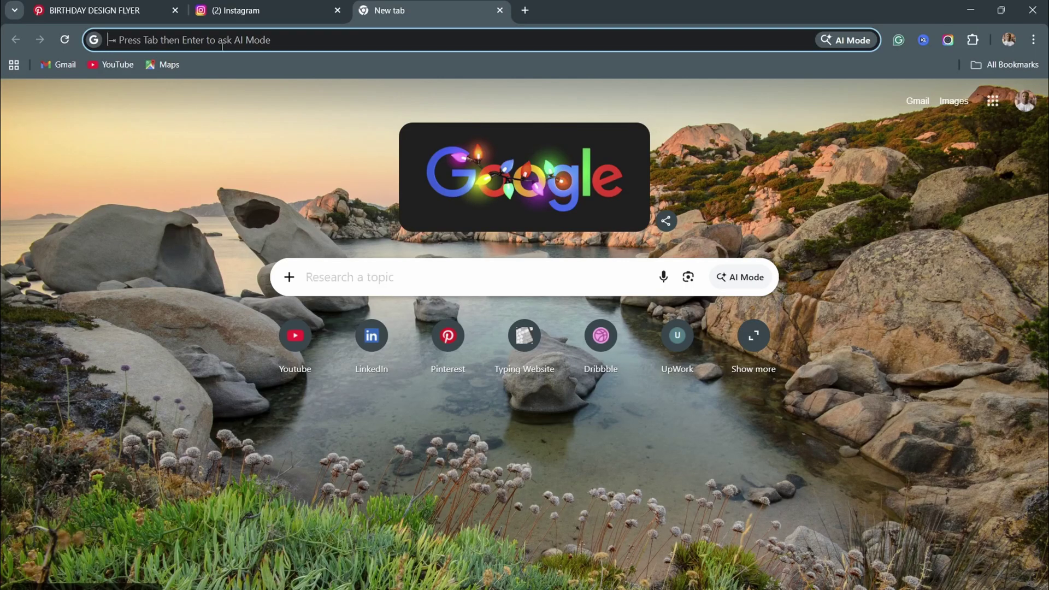
Switch to the browser, open lmarena.ai in the new tab and change the chat mode from Battle to Direct Chat
text(lmarena.ai)
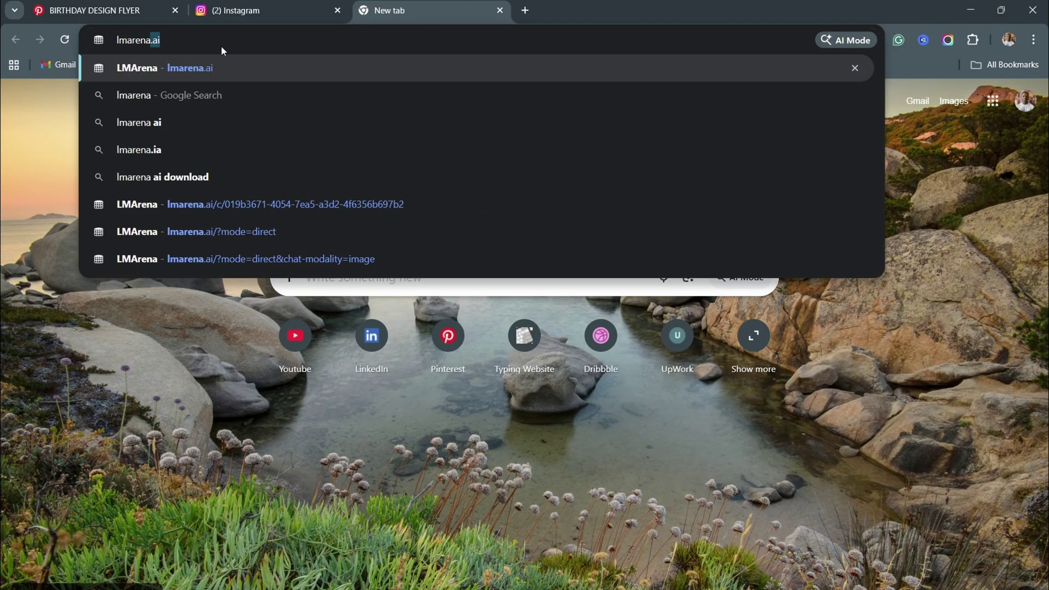
click(234, 68)
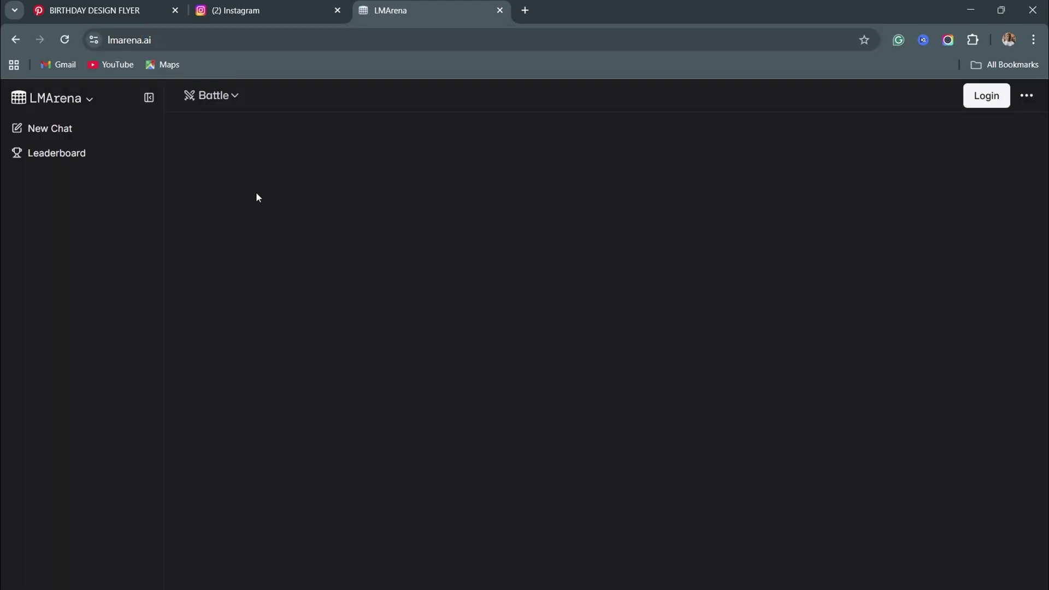
click(235, 99)
click(278, 211)
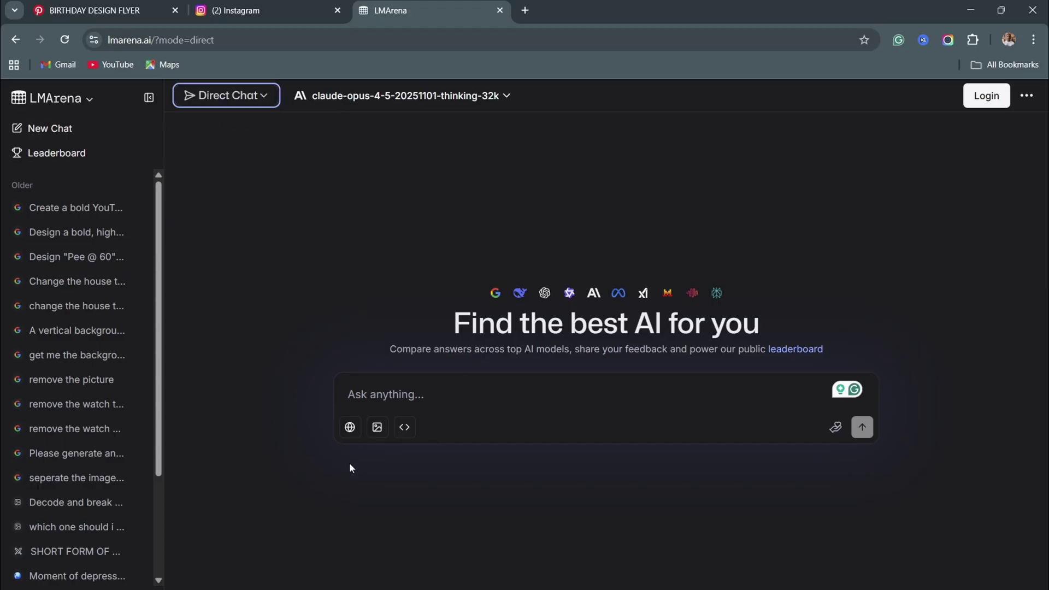
Turn on image generation with the nano-banana-pro model and attach the gold AB monogram logo for editing
click(378, 428)
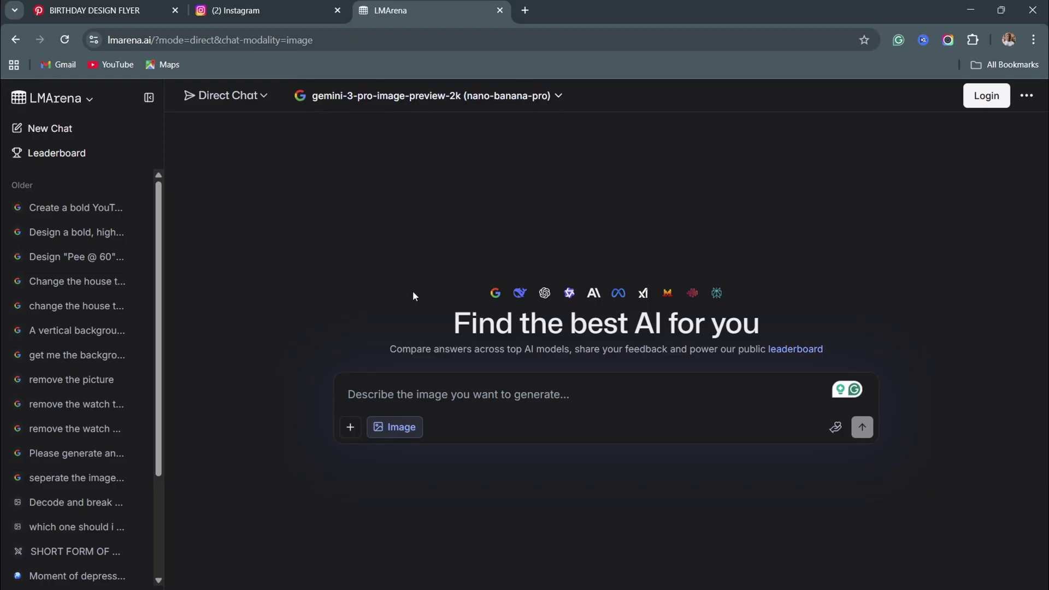
click(351, 428)
double_click(926, 120)
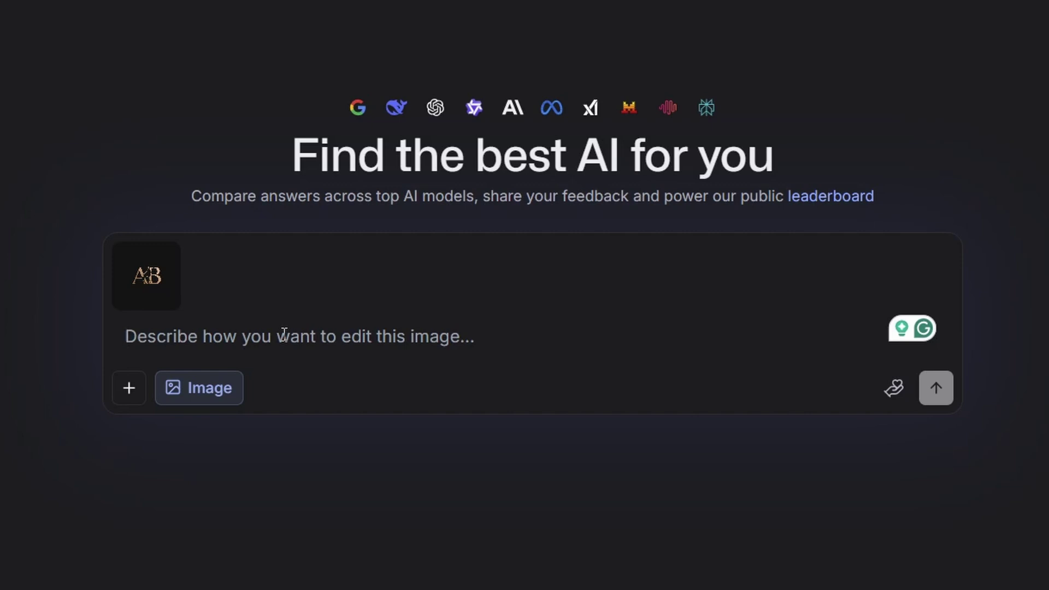
Submit the prompt 'change the letters here to "BC" keeping the other elements' for the attached logo and download the generated image
text(change the letters here to)
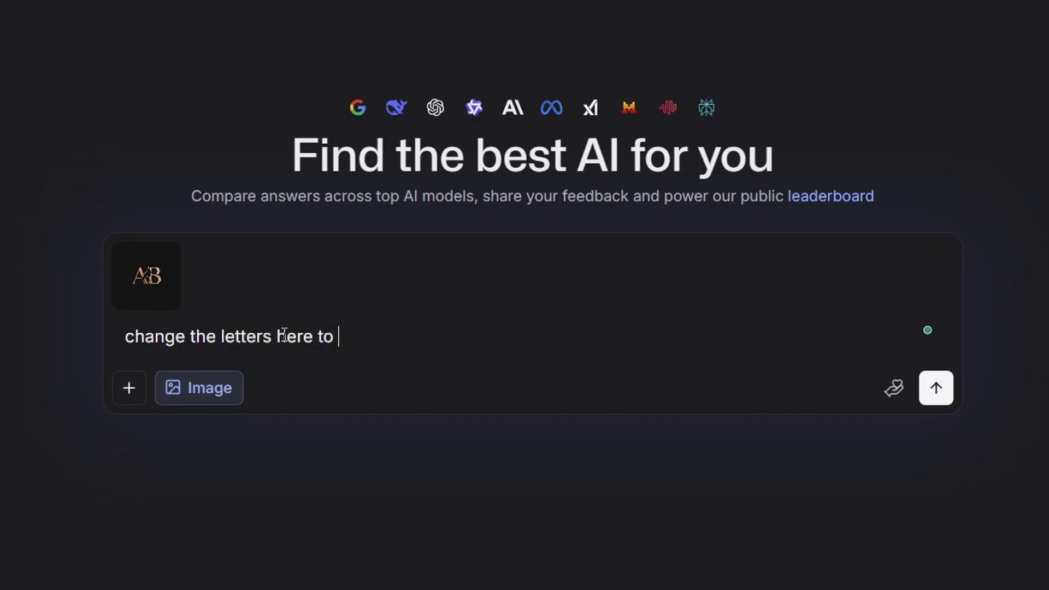
key(Right)
key(Right)
key(Right)
text(keep)
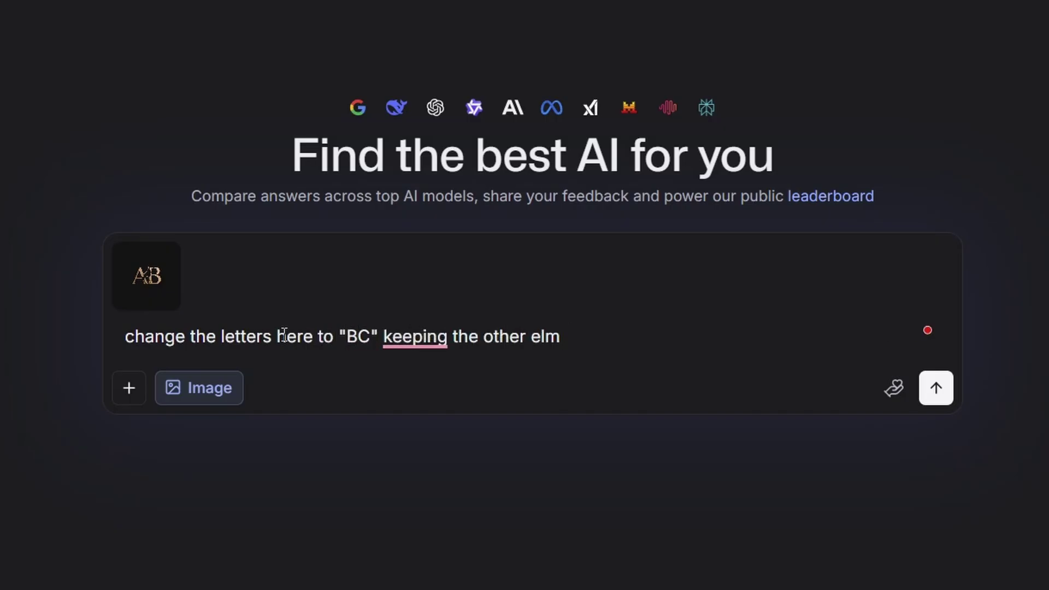
key(Return)
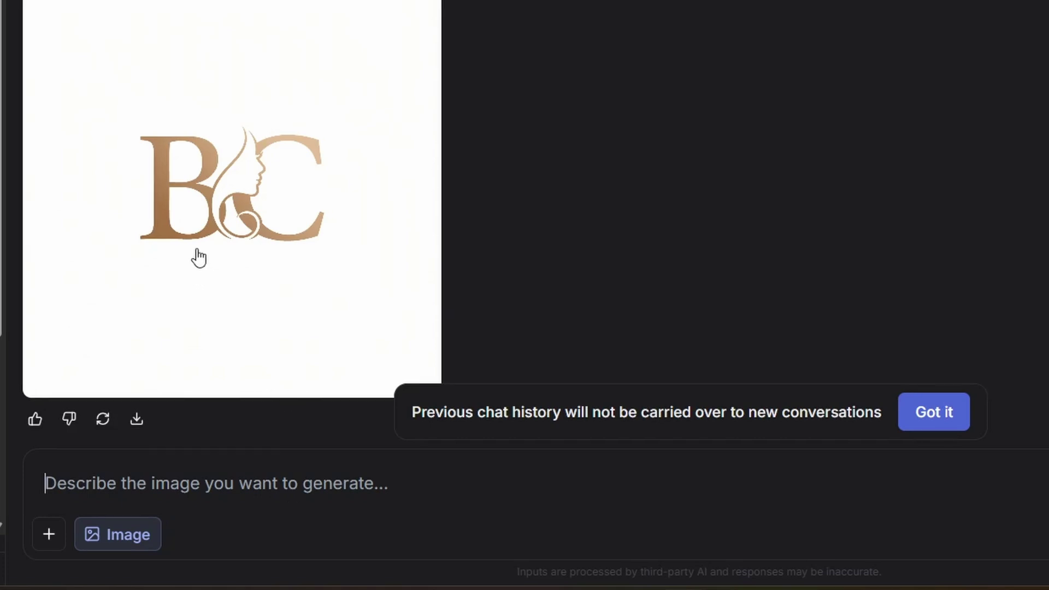
click(138, 420)
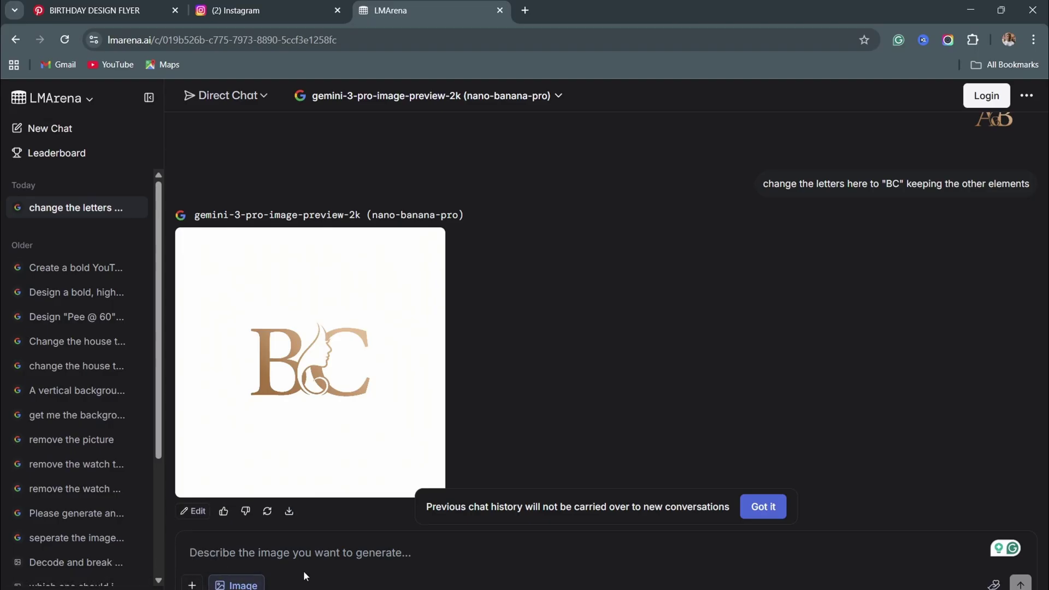
mouse_move(306, 377)
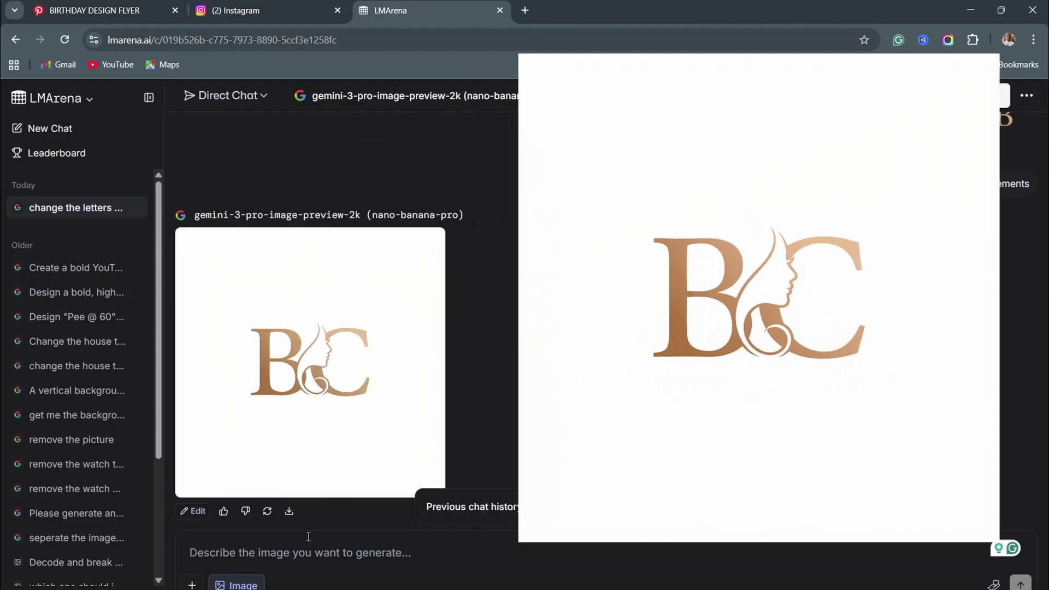